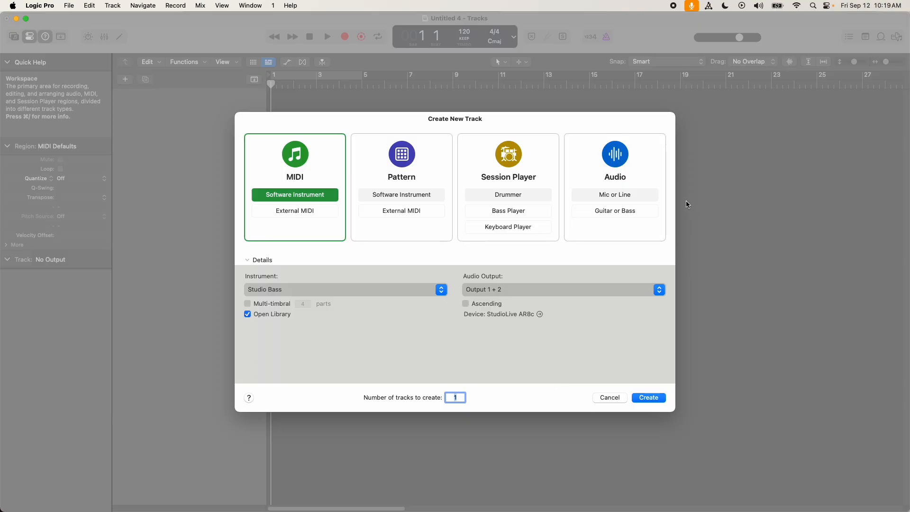
# Step: Create five Mic or Line audio tracks using Input 2 and Output 1 + 2
pyautogui.click(592, 168)
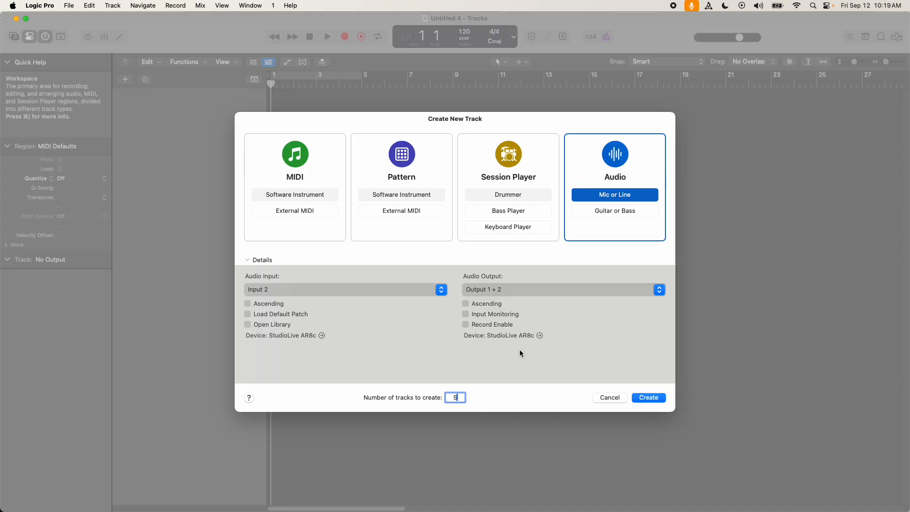
pyautogui.click(648, 397)
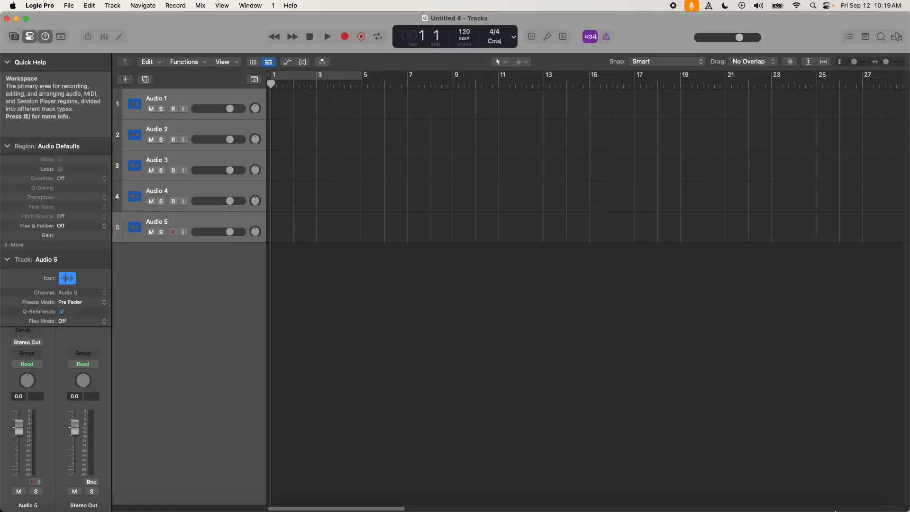
# Step: Import y2mate.com - alice_merton_no_roots_PUdyuKaGQd4 (1).mp3 from the Downloads folder onto the first track and move its region to bar 1
pyautogui.click(855, 498)
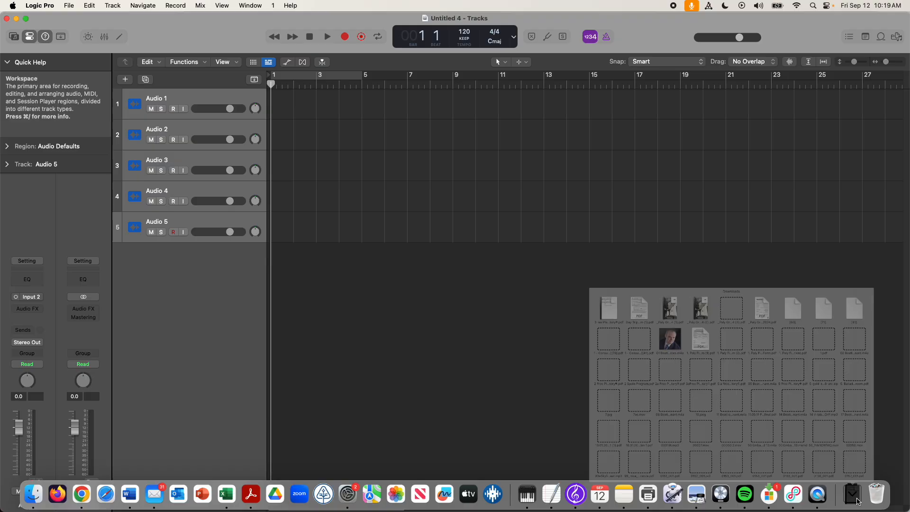
pyautogui.click(856, 498)
pyautogui.click(856, 498)
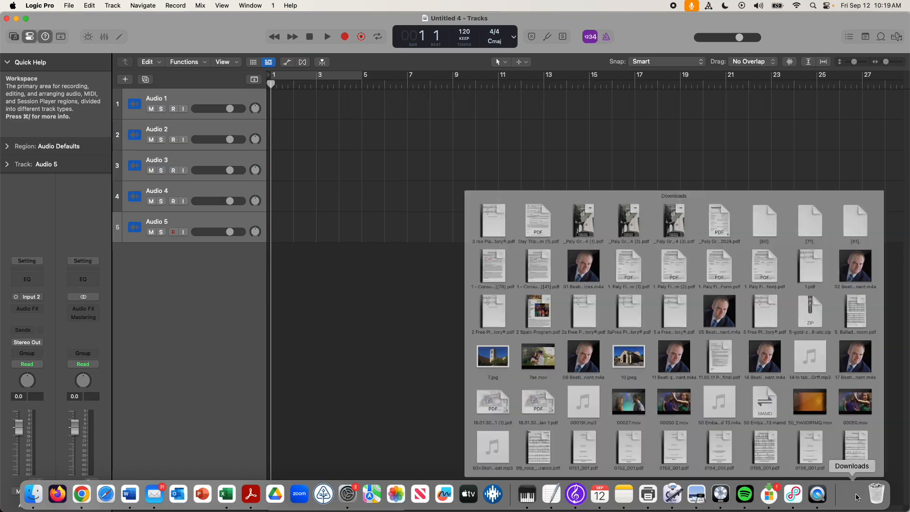
pyautogui.click(856, 496)
pyautogui.rightClick(856, 497)
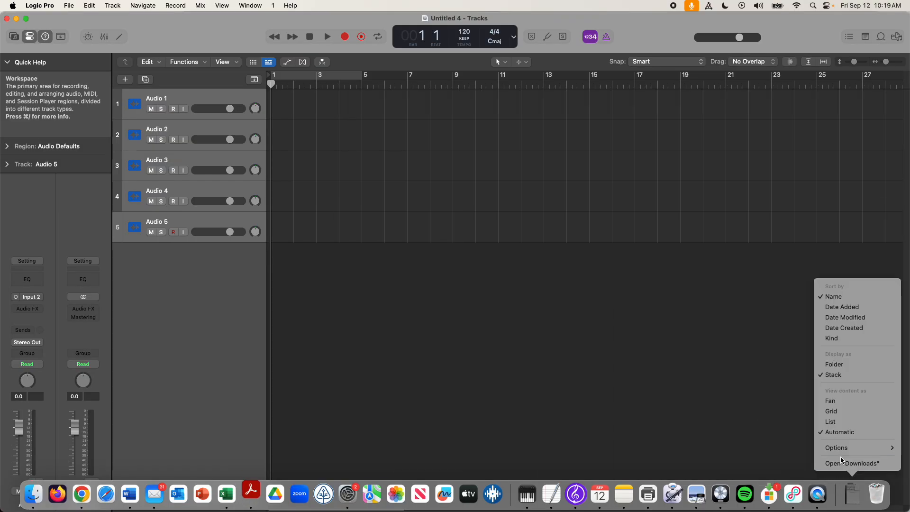
pyautogui.click(842, 464)
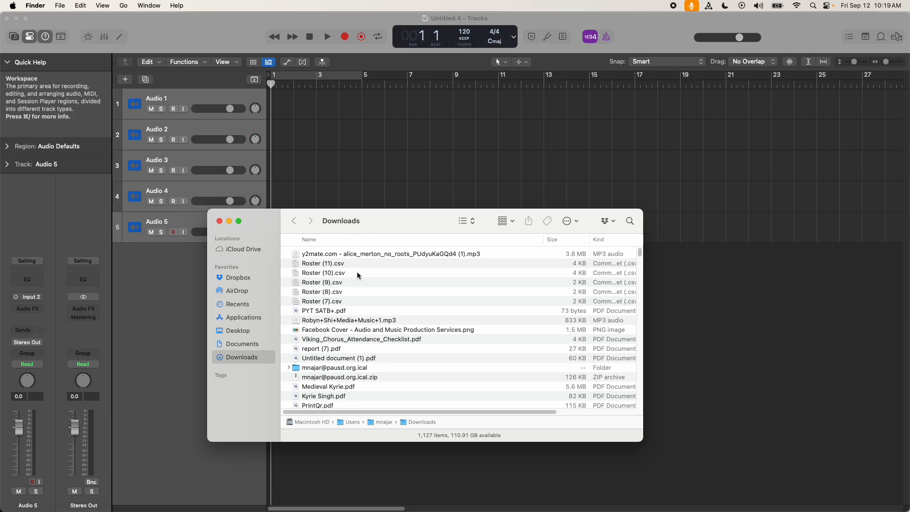
pyautogui.moveTo(366, 254); pyautogui.dragTo(327, 110)
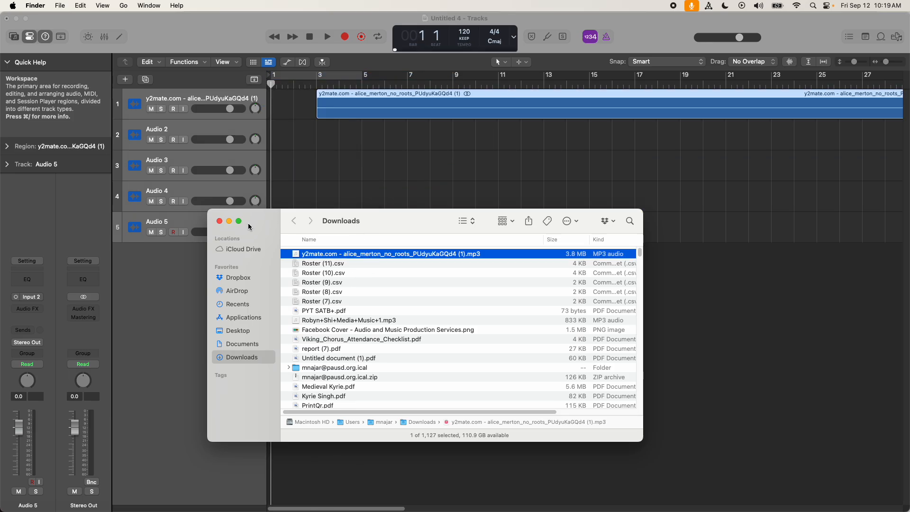
pyautogui.click(219, 223)
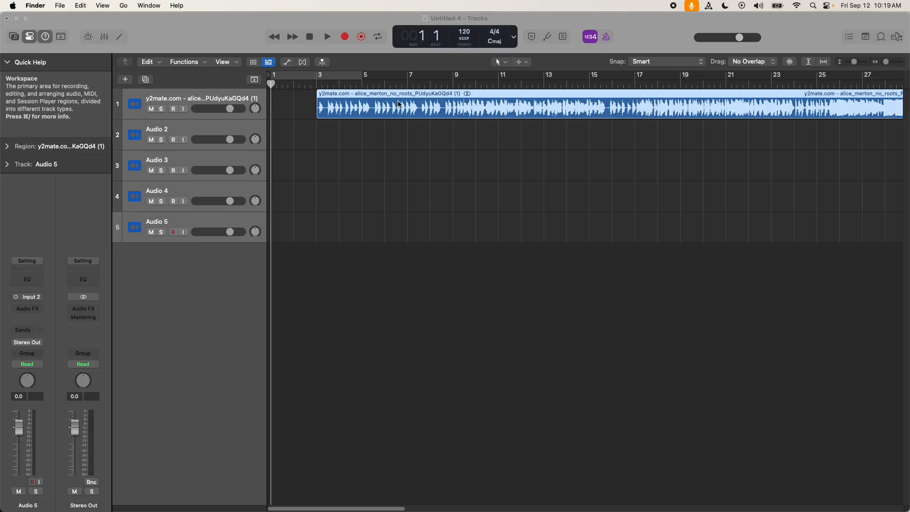
pyautogui.moveTo(411, 97); pyautogui.dragTo(356, 98)
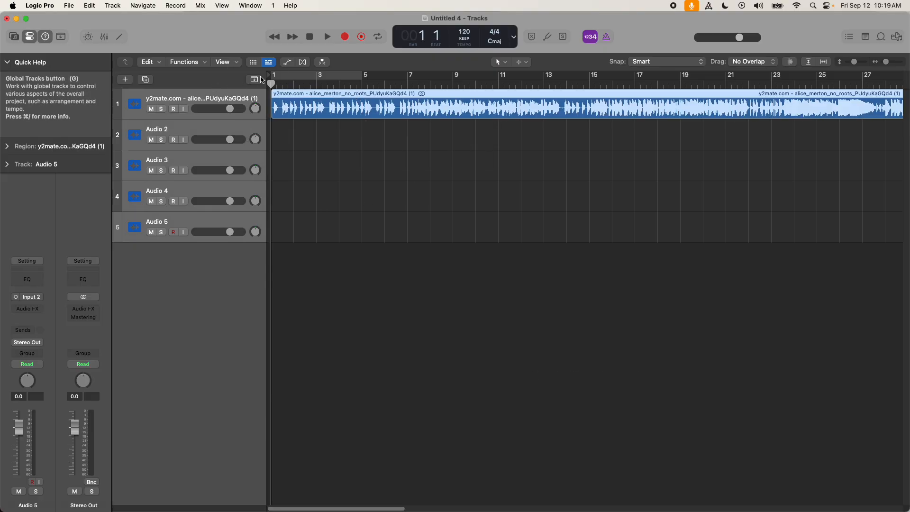
# Step: Apply the song region's tempo to the project tempo, aligning its downbeat to the nearest project downbeat
pyautogui.click(89, 7)
pyautogui.click(88, 7)
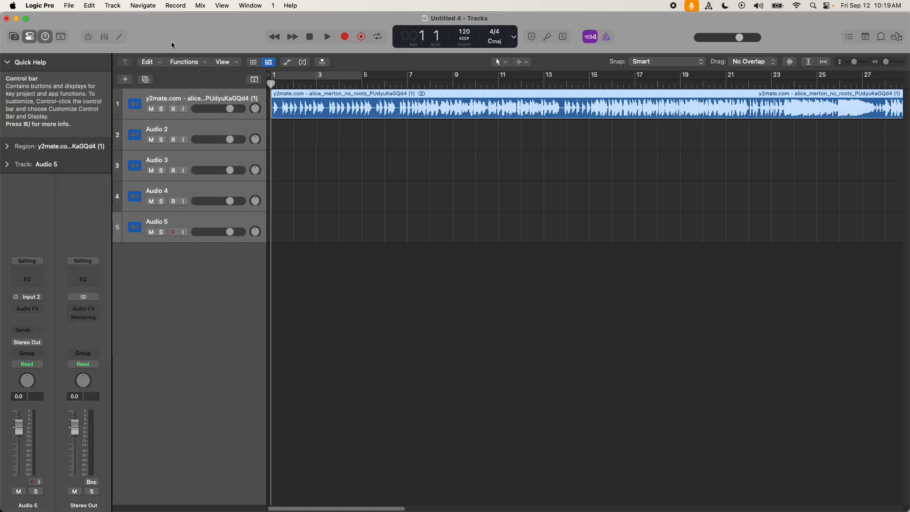
pyautogui.click(155, 63)
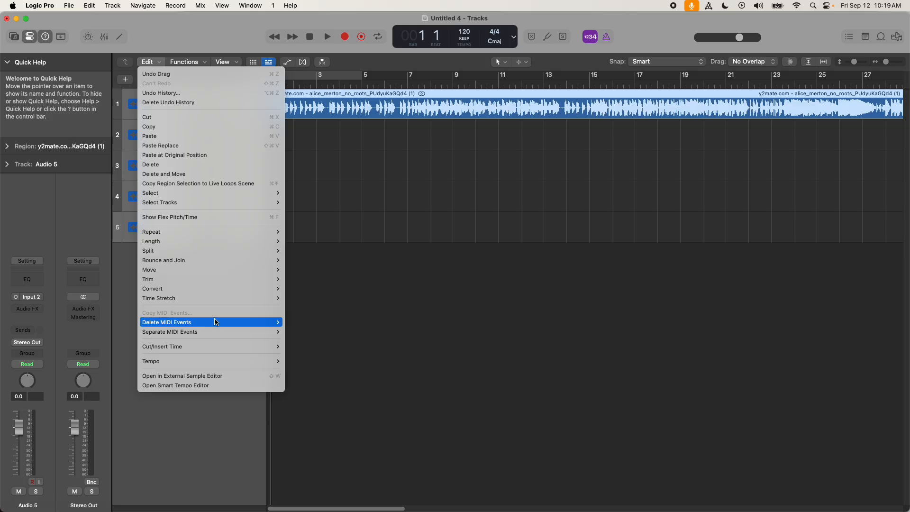
pyautogui.moveTo(226, 362)
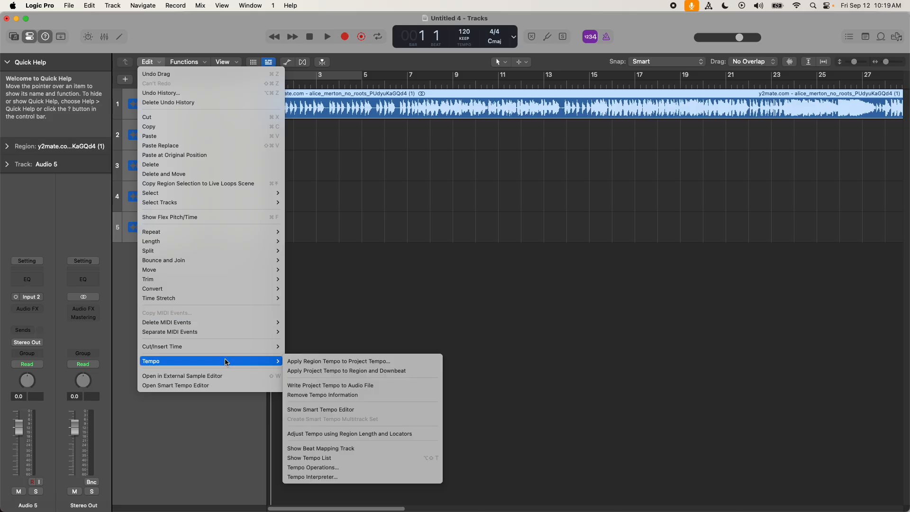
pyautogui.click(316, 364)
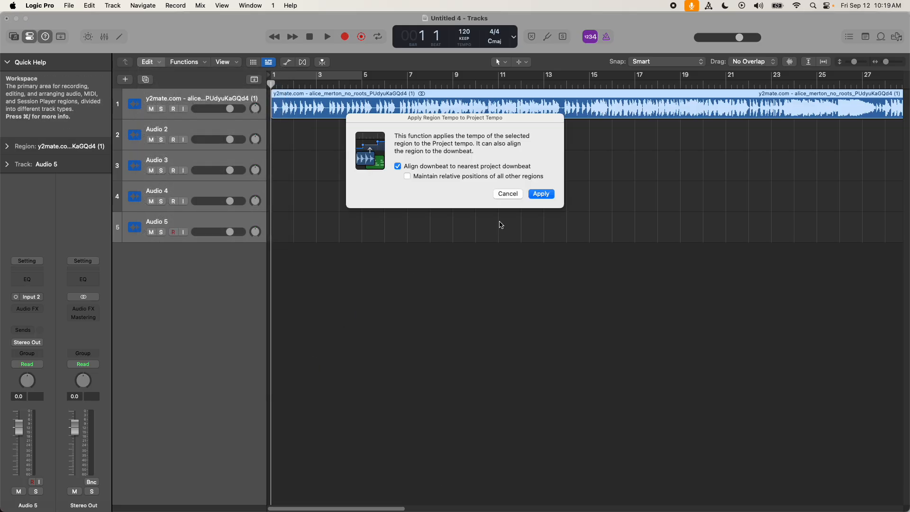
pyautogui.click(548, 195)
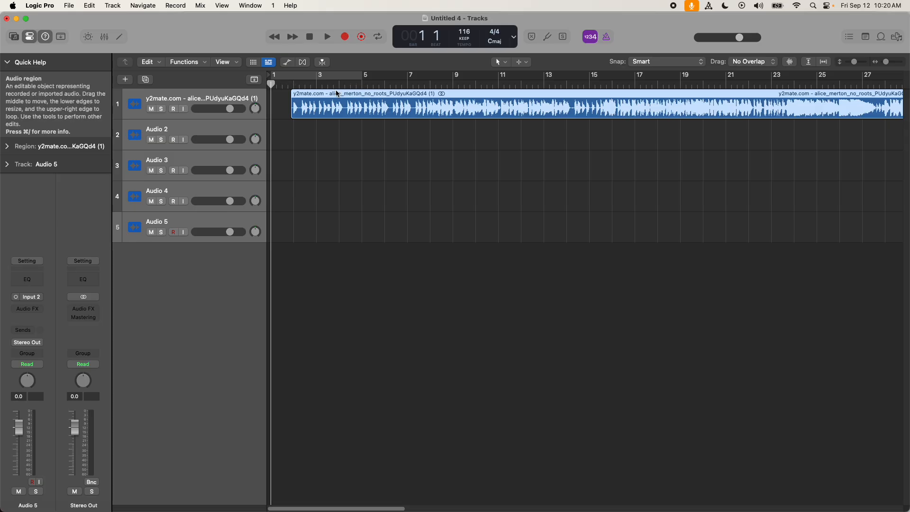
# Step: Play the opening of the song from bar 1 beat 4 to check it against the grid
pyautogui.click(300, 150)
pyautogui.click(289, 83)
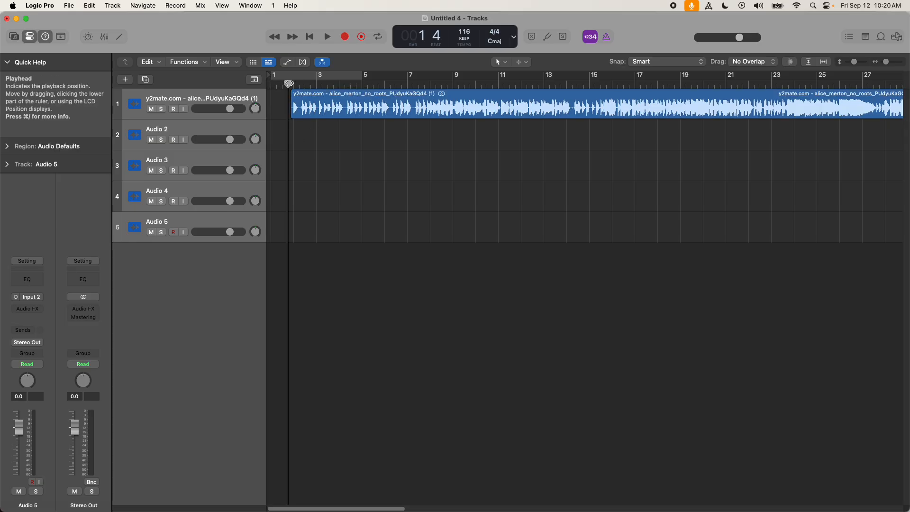
pyautogui.press('space')
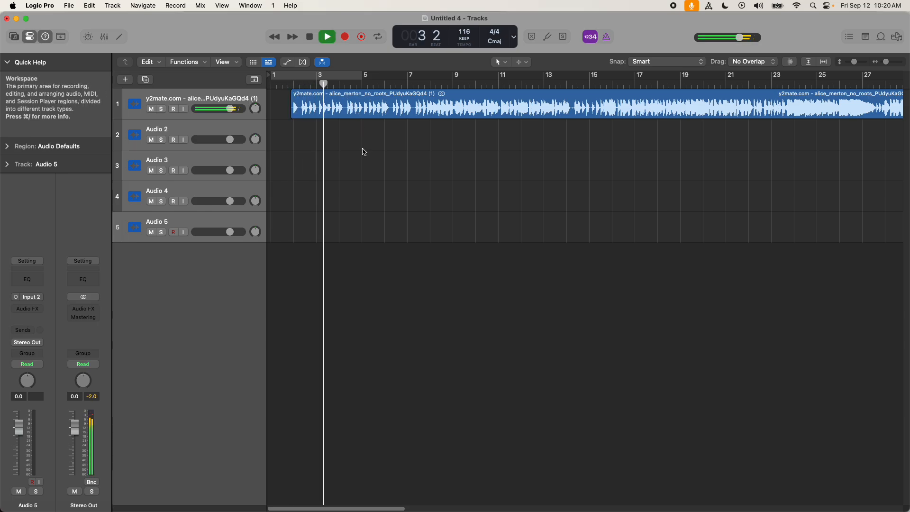
pyautogui.press('space')
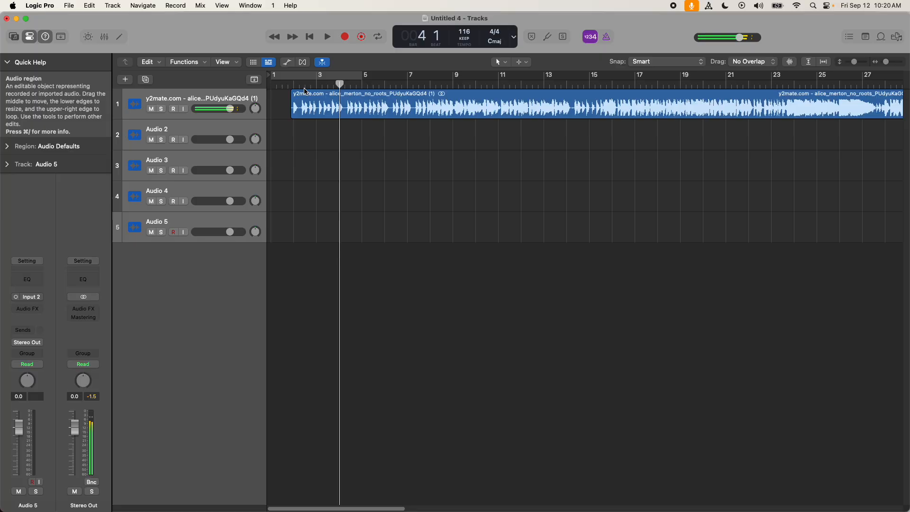
# Step: Split the song region at bar 3 and move the remaining part along the same track to bar 15
pyautogui.click(312, 85)
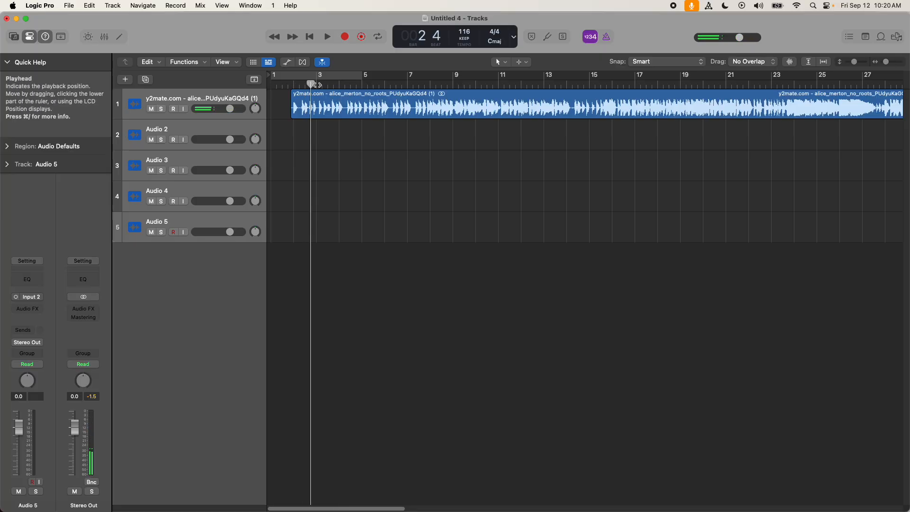
pyautogui.moveTo(313, 84); pyautogui.dragTo(316, 84)
pyautogui.click(301, 112)
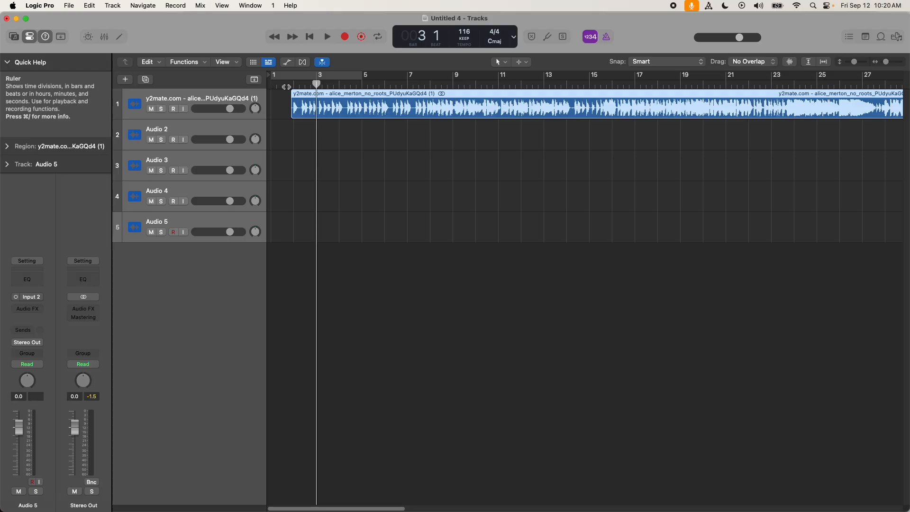
pyautogui.press('super+t')
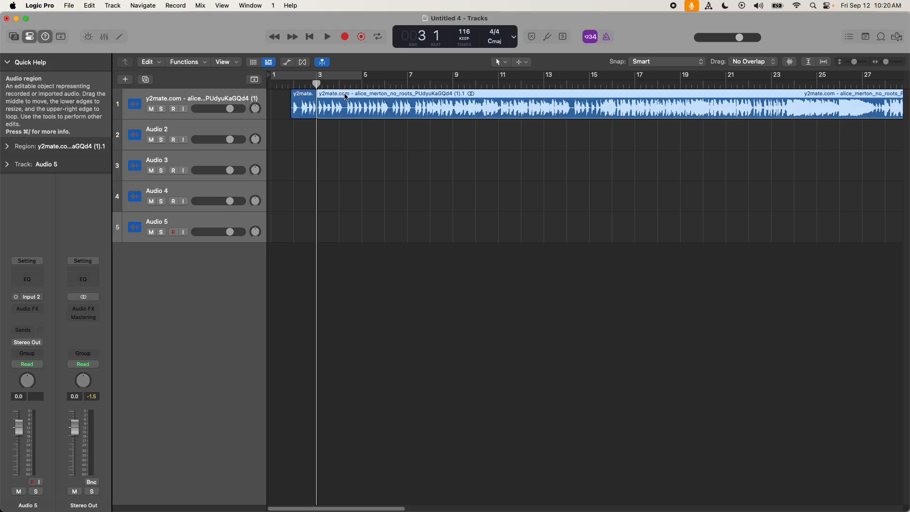
pyautogui.moveTo(388, 94); pyautogui.dragTo(663, 115)
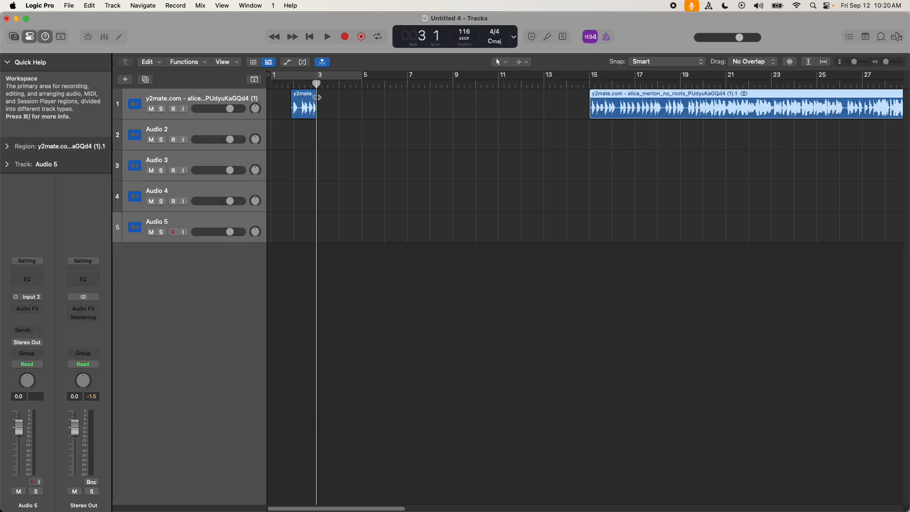
# Step: Set the cycle range from bar 2 to bar 3 around the short clip and audition the loop
pyautogui.click(306, 102)
pyautogui.click(302, 76)
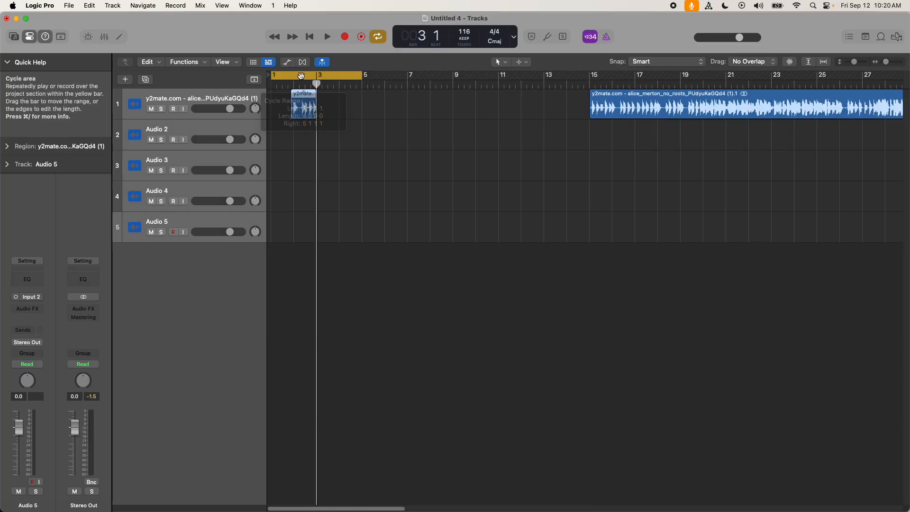
pyautogui.click(297, 76)
pyautogui.moveTo(296, 76); pyautogui.dragTo(310, 76)
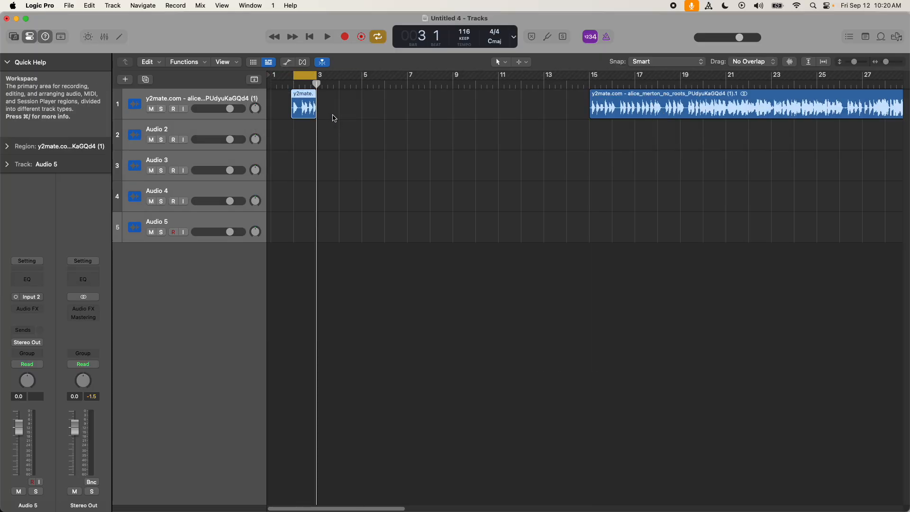
pyautogui.press('space')
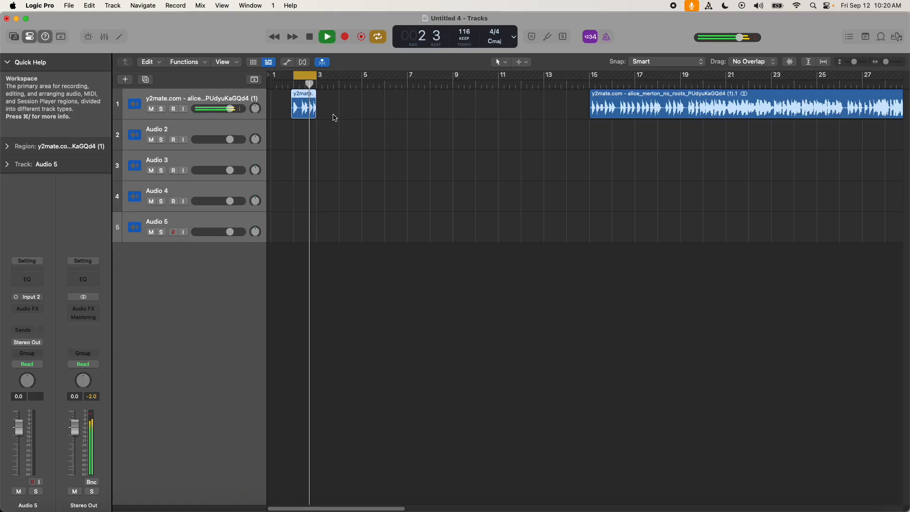
pyautogui.press('space')
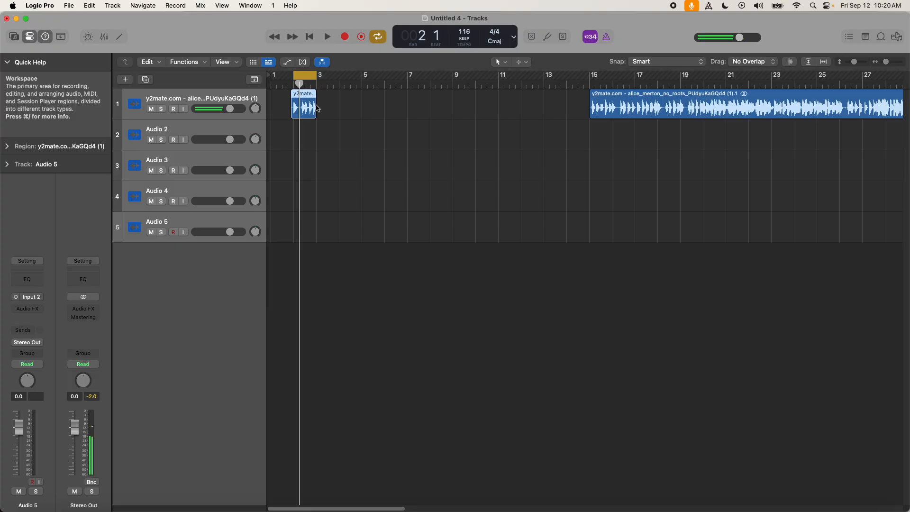
# Step: Copy the short clip onto tracks Audio 2 to Audio 5, each one bar later, and play them with the cycle range extended to bar 7
pyautogui.click(333, 157)
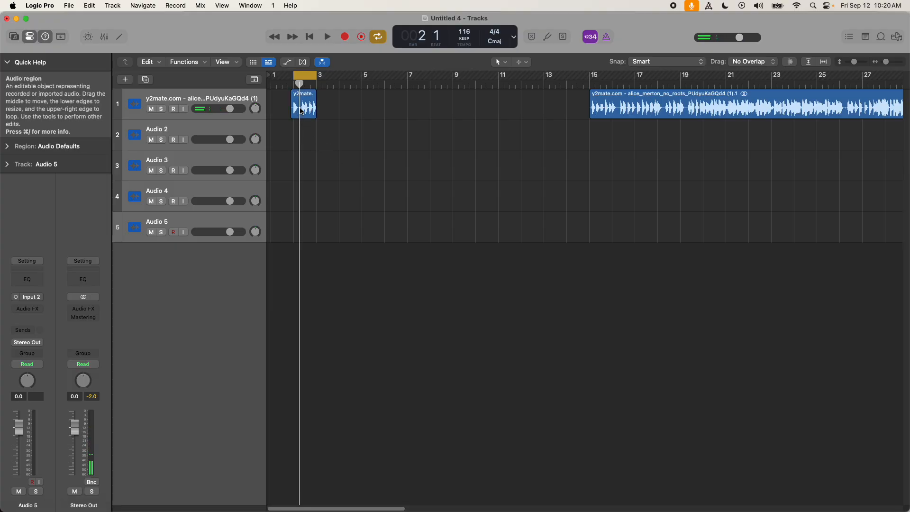
pyautogui.moveTo(302, 110); pyautogui.dragTo(401, 225)
pyautogui.moveTo(316, 83); pyautogui.dragTo(407, 84)
pyautogui.press('space')
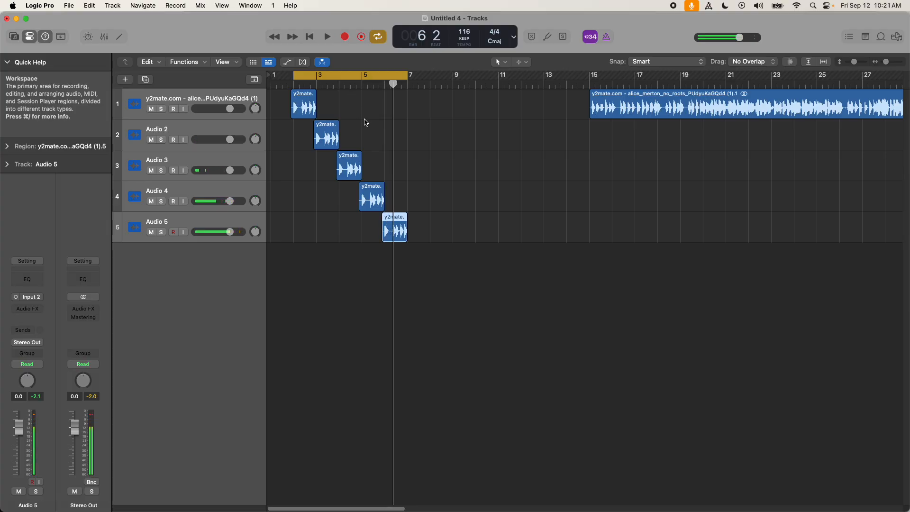
# Step: Extend the end of the cycle range to bar 9
pyautogui.click(316, 108)
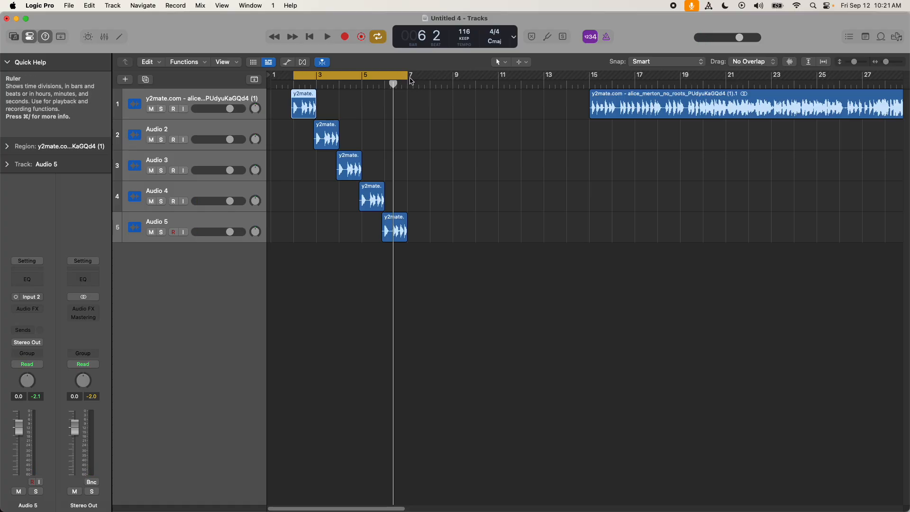
pyautogui.moveTo(407, 81); pyautogui.dragTo(451, 87)
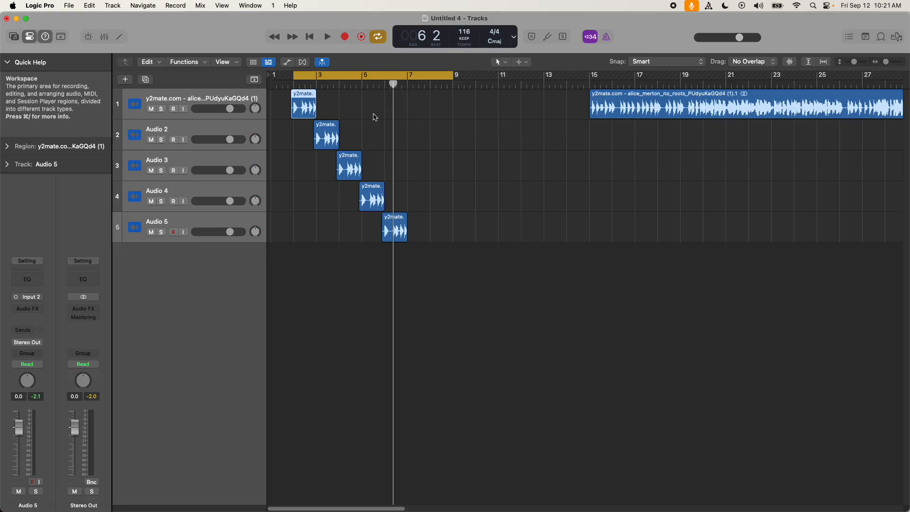
pyautogui.click(303, 102)
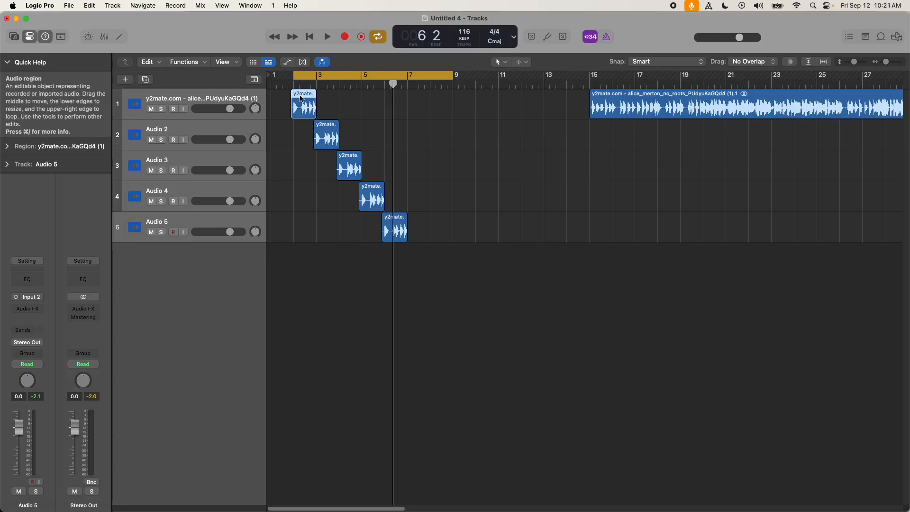
pyautogui.click(361, 96)
# Step: Expand the full region settings and set the transposition of the clip on track Audio 2 to 5
pyautogui.moveTo(224, 31); pyautogui.dragTo(241, 30)
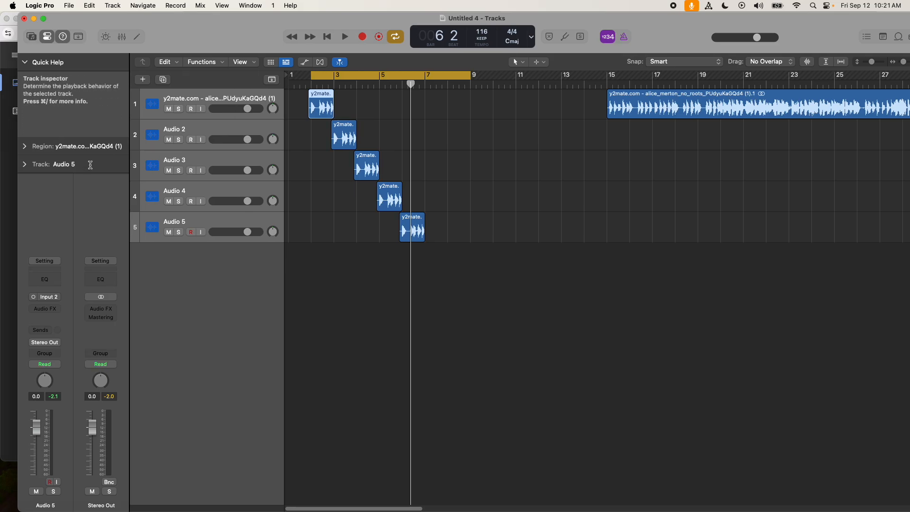
pyautogui.click(76, 146)
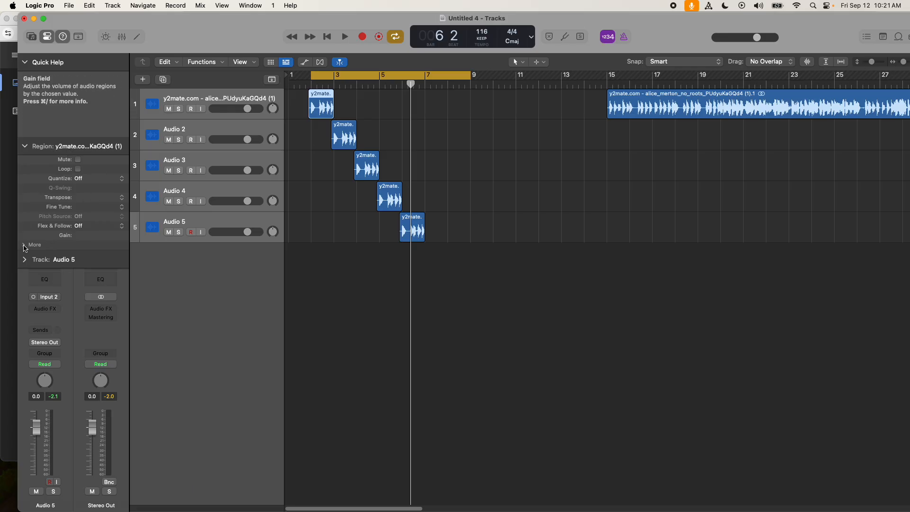
pyautogui.click(24, 245)
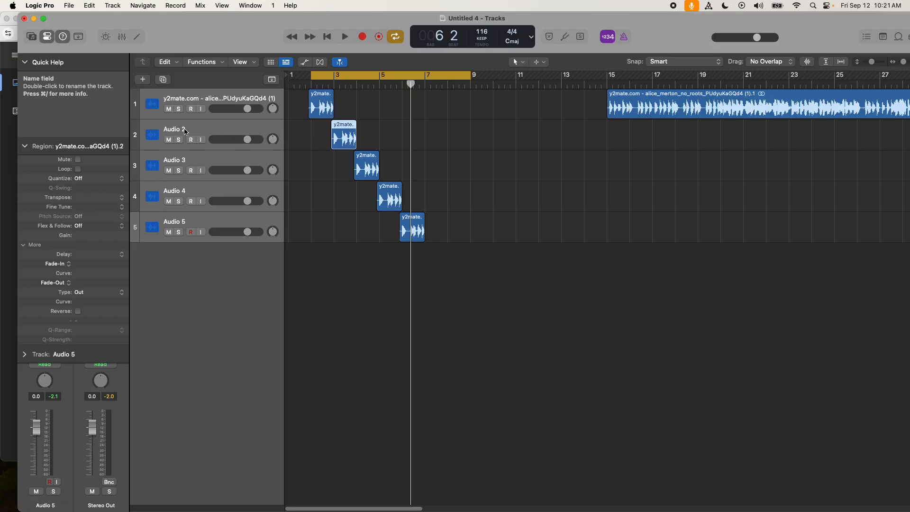
pyautogui.click(345, 136)
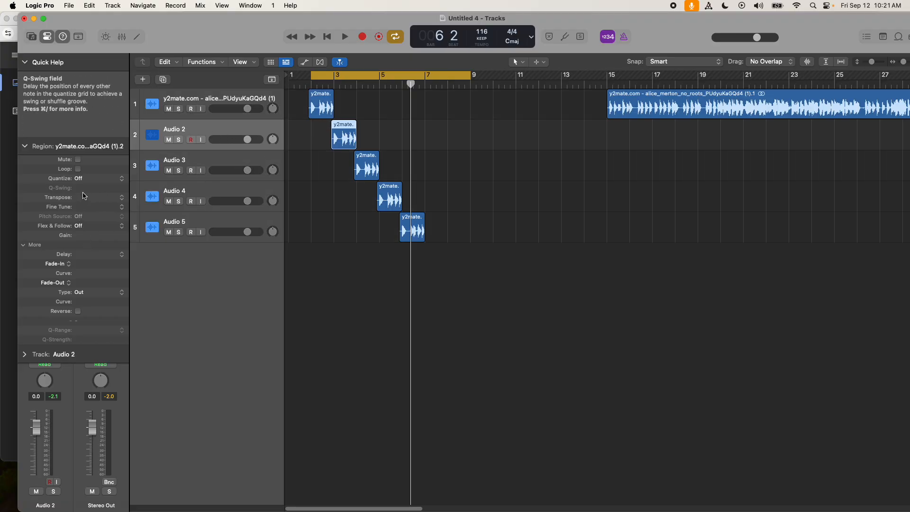
pyautogui.moveTo(83, 197)
pyautogui.mouseDown()
pyautogui.moveTo(84, 181)
pyautogui.moveTo(87, 196)
pyautogui.mouseUp()
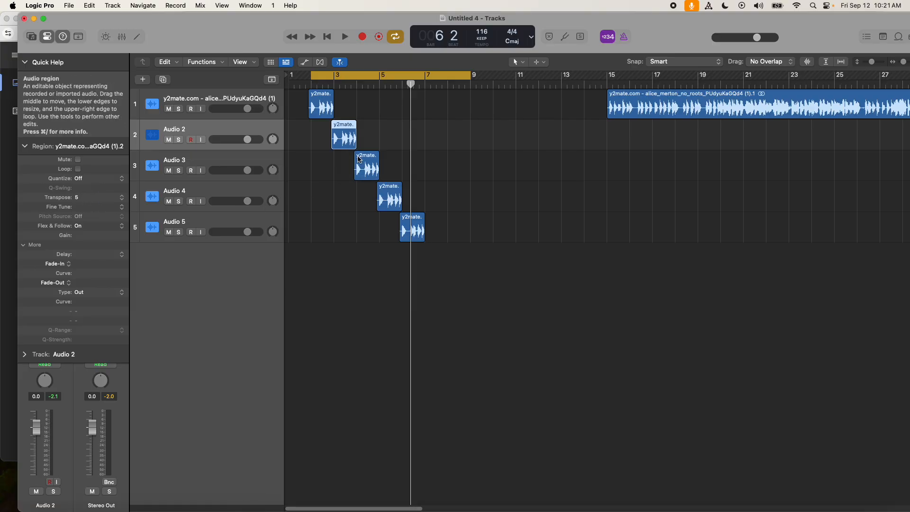
# Step: Set the transposition of the clip on track Audio 4 to 5 and audition the change
pyautogui.click(393, 200)
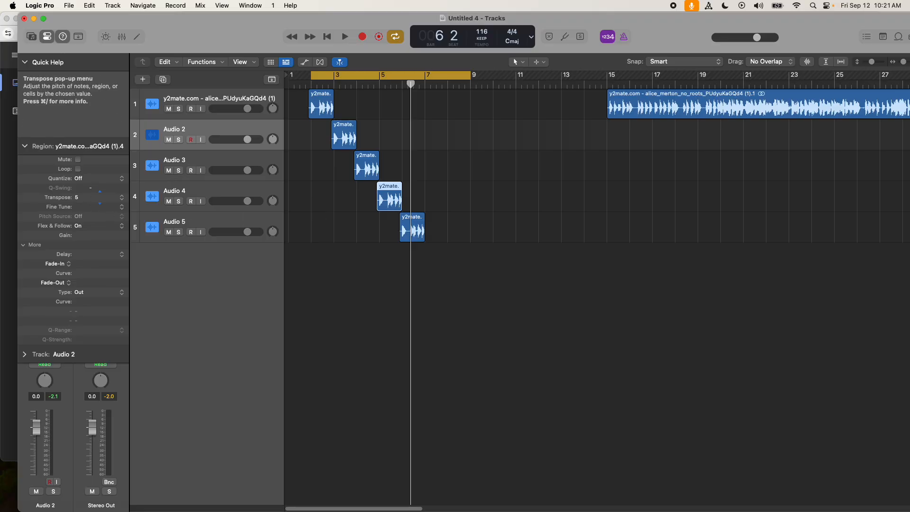
pyautogui.press('space')
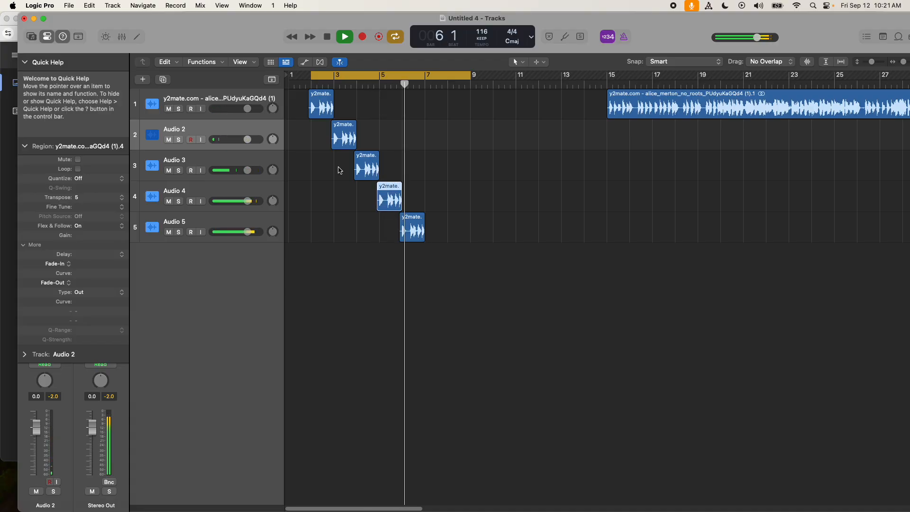
pyautogui.press('space')
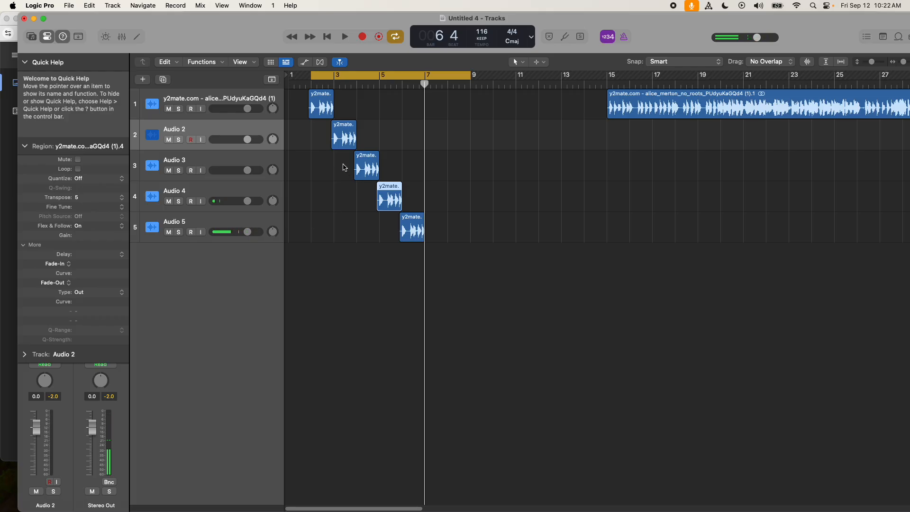
# Step: Reverse the clip on track Audio 5 and play back the result
pyautogui.click(349, 138)
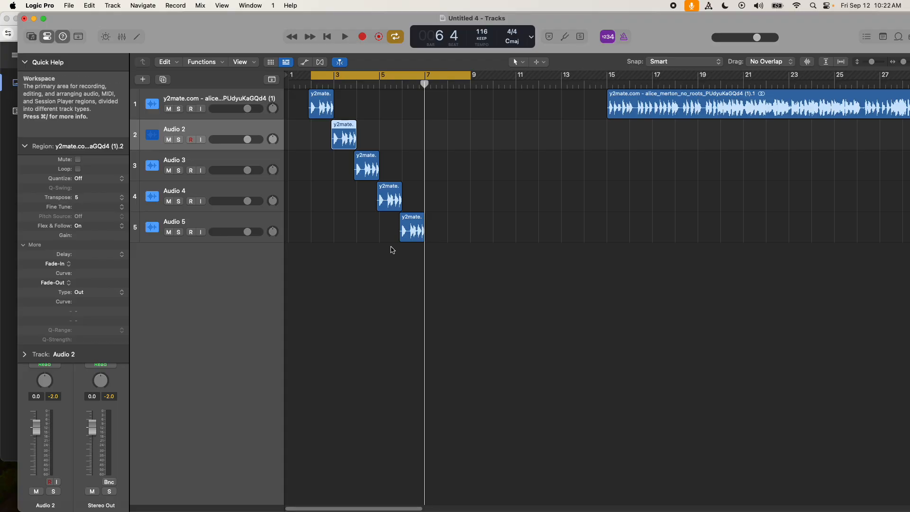
pyautogui.click(412, 230)
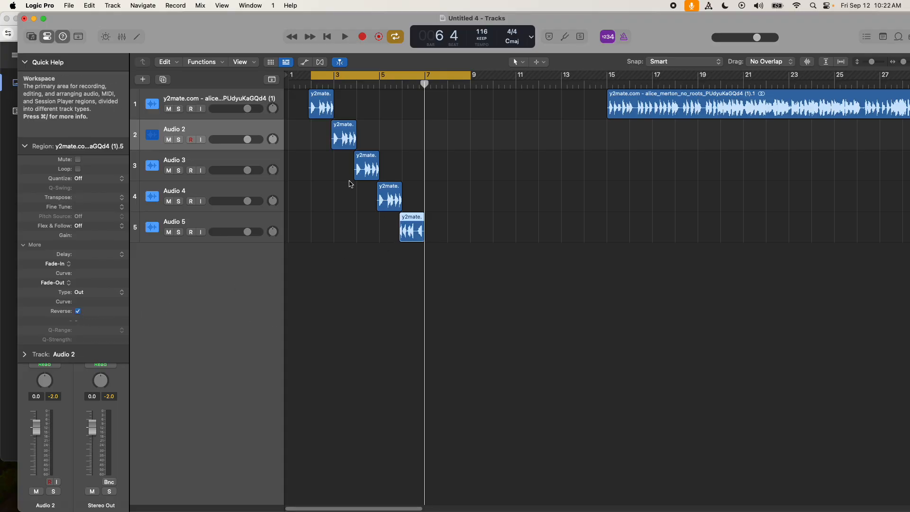
pyautogui.press('space')
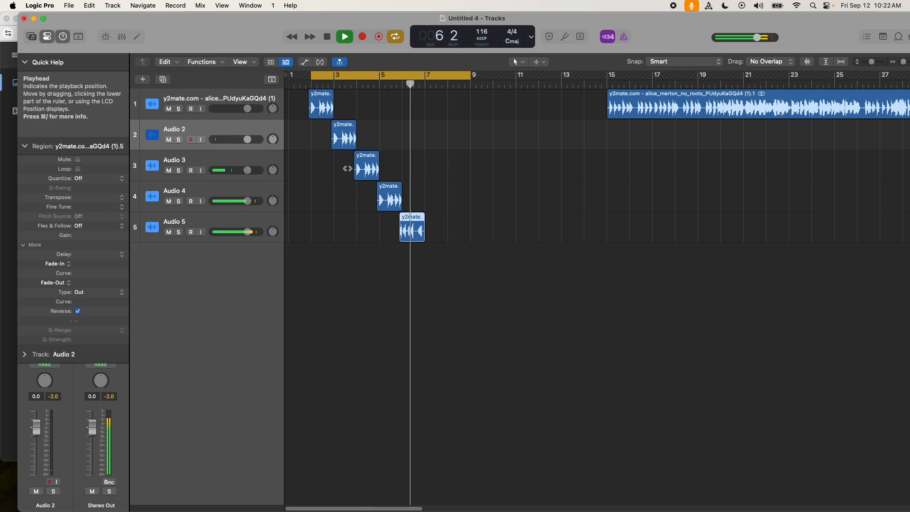
pyautogui.press('space')
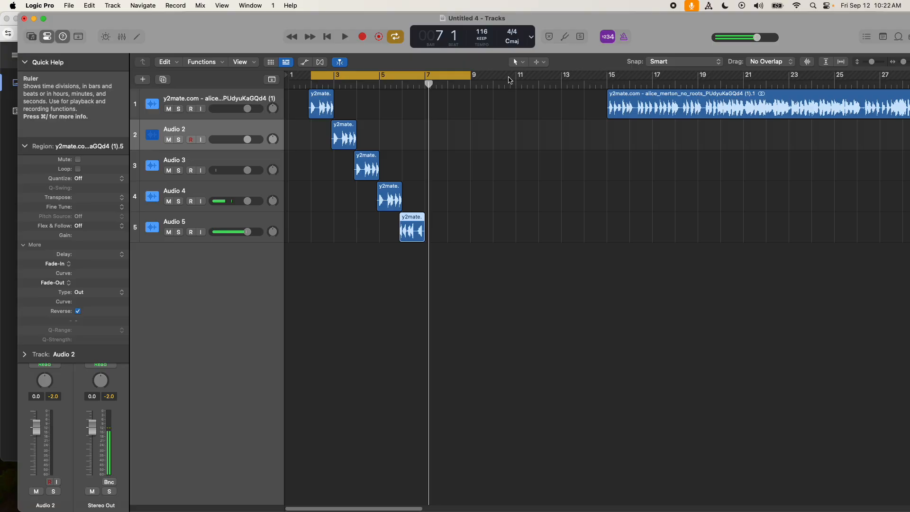
# Step: Shorten the cycle range to end at bar 7 and audition the loop
pyautogui.moveTo(471, 84); pyautogui.dragTo(426, 84)
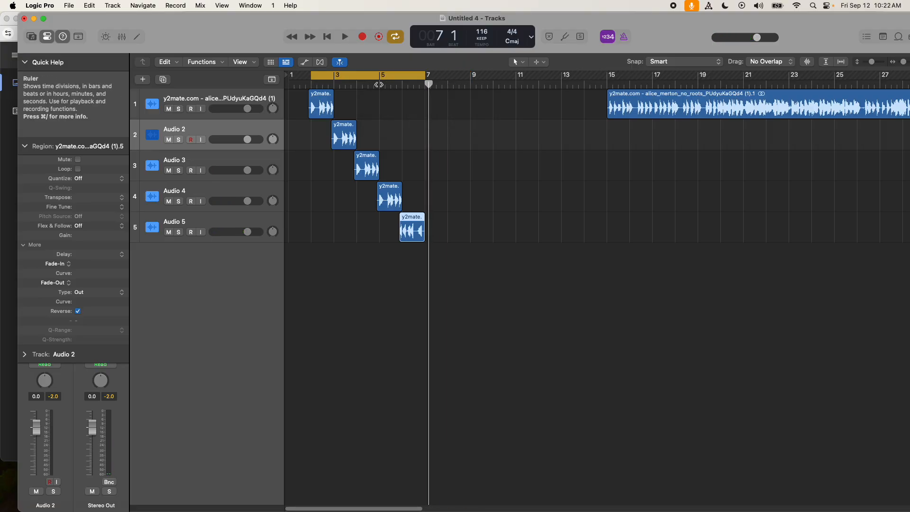
pyautogui.press('space')
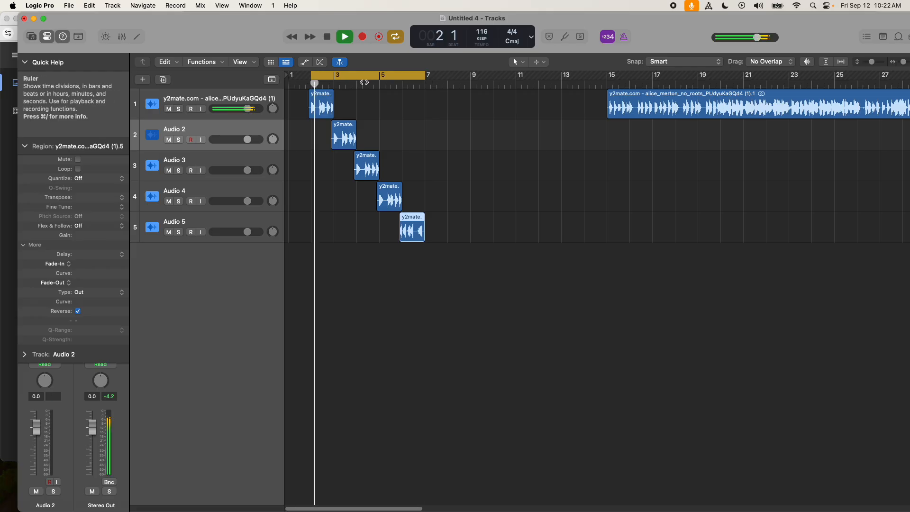
pyautogui.click(388, 85)
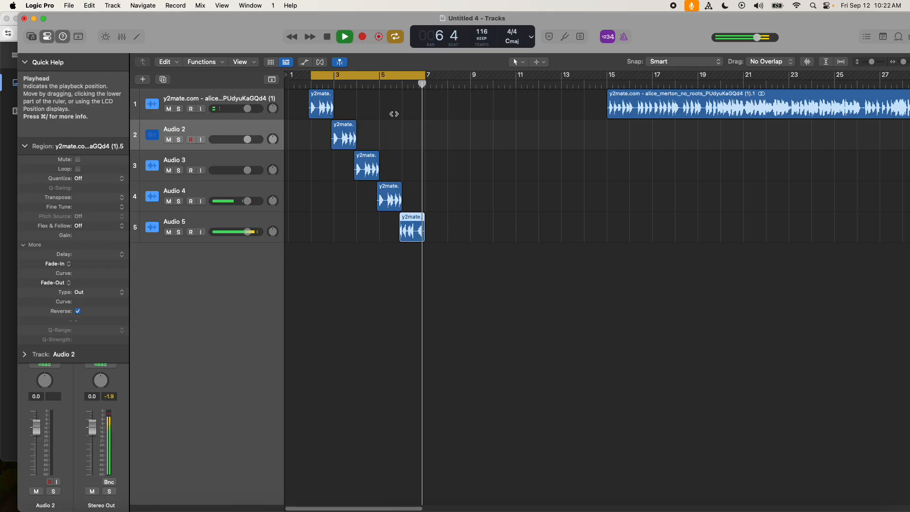
pyautogui.press('space')
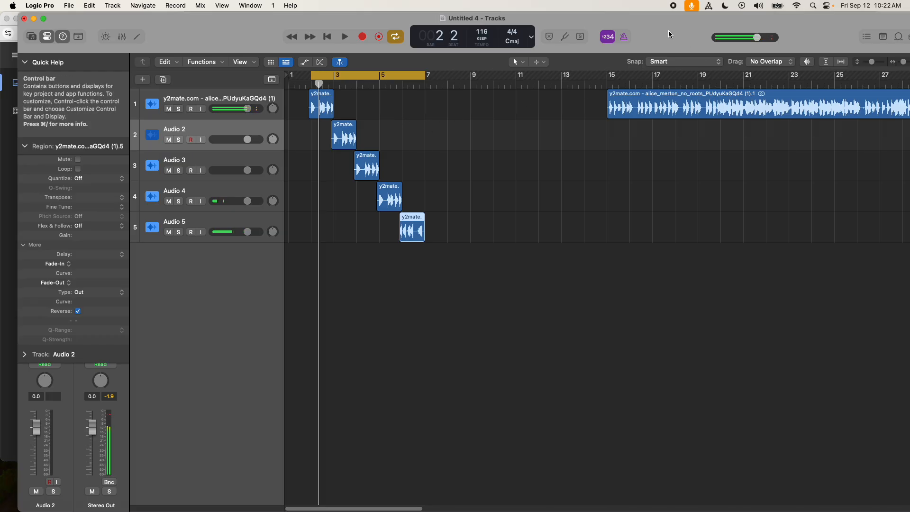
# Step: Open the Loop Browser and filter the loops to the All Drums instrument category
pyautogui.moveTo(668, 30); pyautogui.dragTo(661, 27)
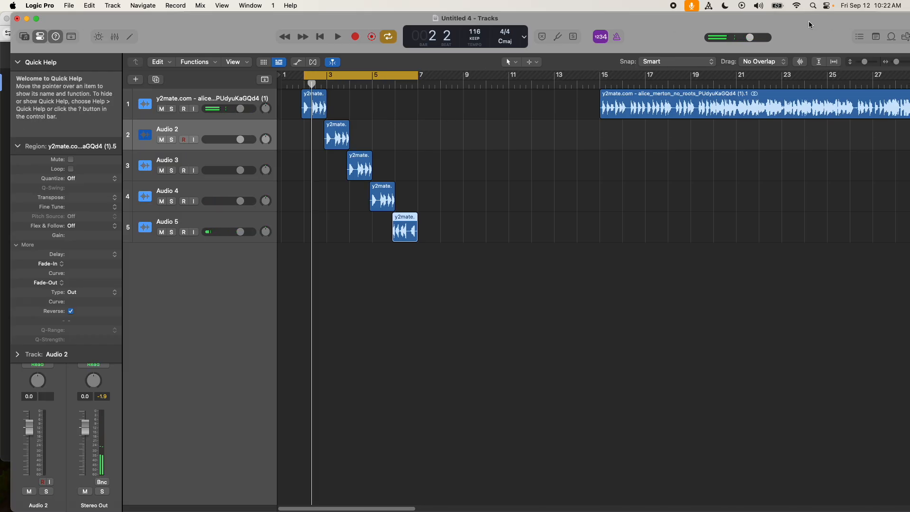
pyautogui.moveTo(825, 30); pyautogui.dragTo(803, 27)
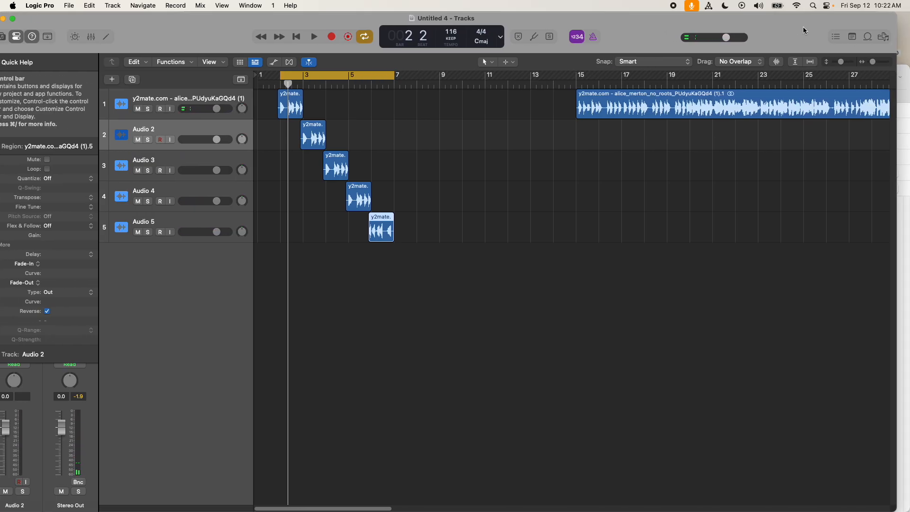
pyautogui.click(867, 37)
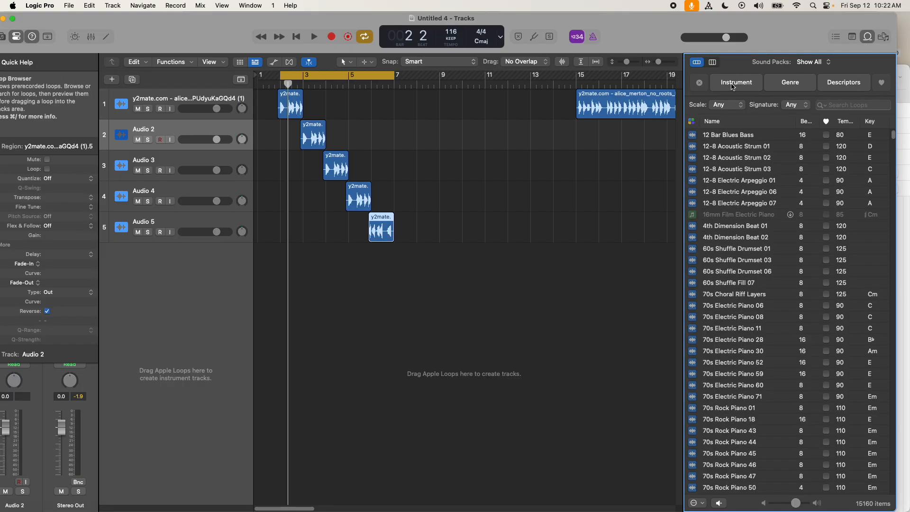
pyautogui.click(733, 85)
pyautogui.click(711, 105)
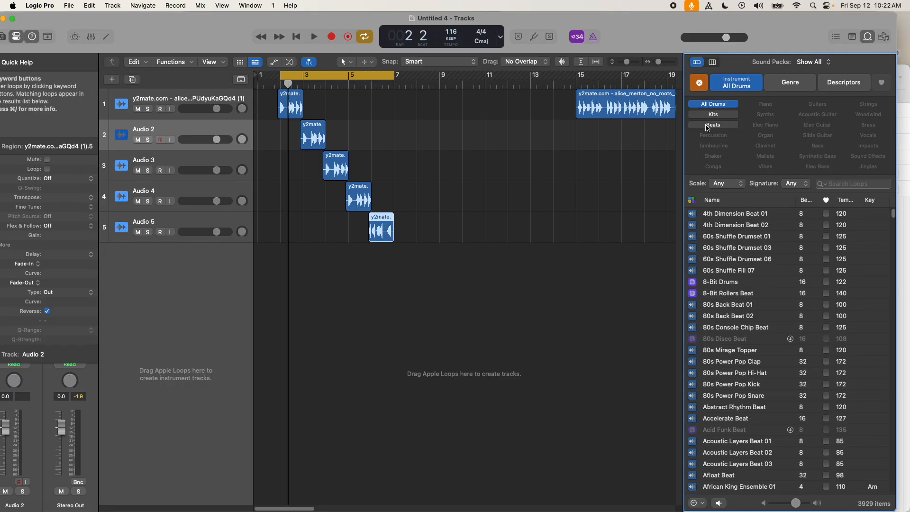
# Step: Preview Atomic Garage Beat 01 and Auto-wah Sample Topper, and add Atomic Garage Beat 01 on a new track at bar 2
pyautogui.scroll(-15, 757, 267)
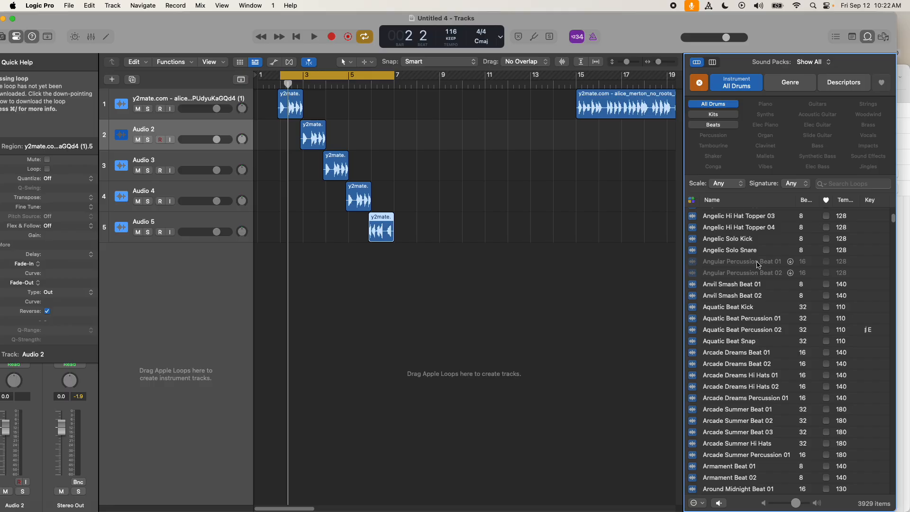
pyautogui.scroll(-6, 833, 311)
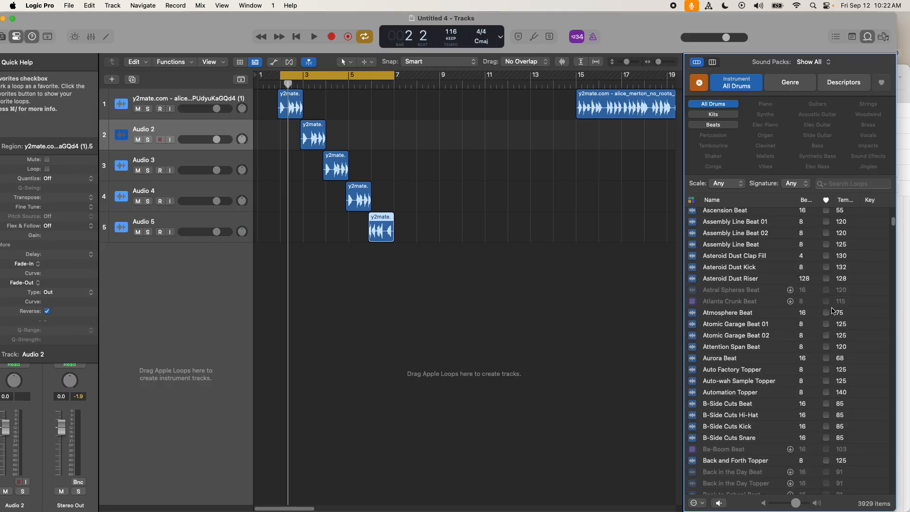
pyautogui.click(752, 327)
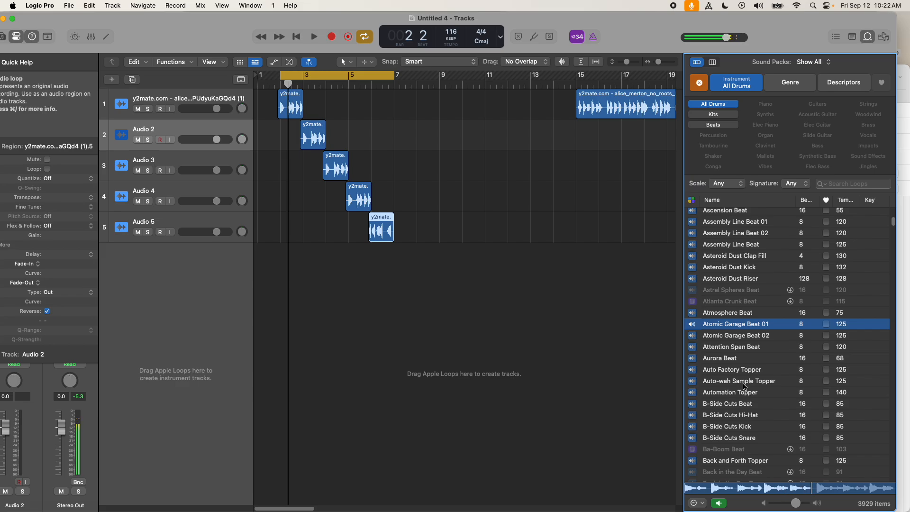
pyautogui.click(742, 384)
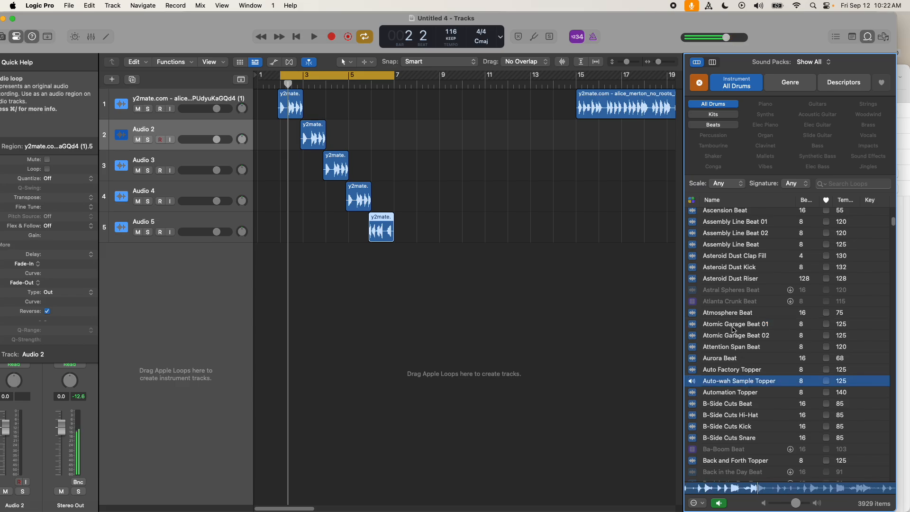
pyautogui.click(734, 327)
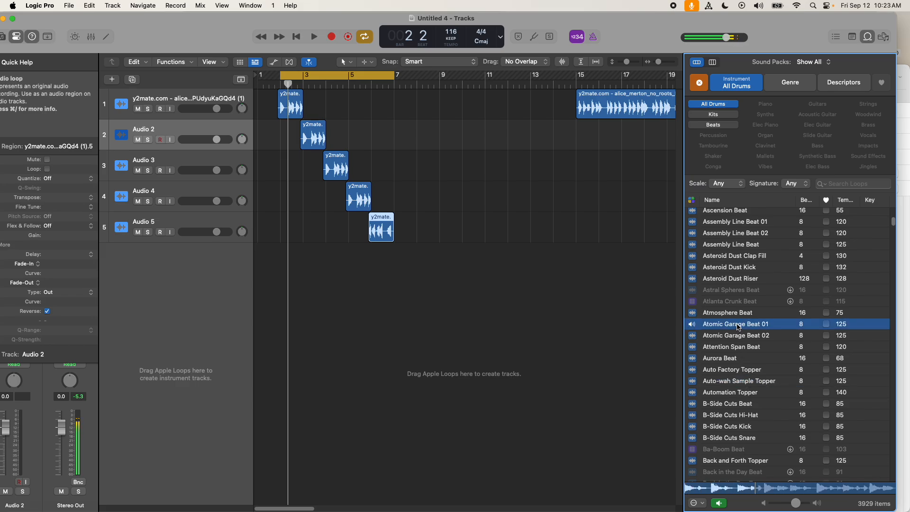
pyautogui.moveTo(738, 327); pyautogui.dragTo(272, 304)
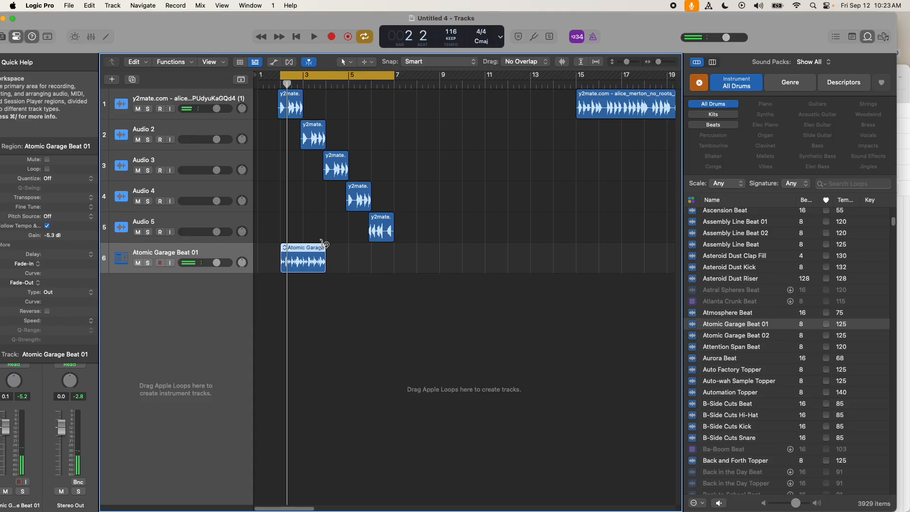
# Step: Loop the drum region up to bar 8 and play it with the cycle range extended to bar 8
pyautogui.moveTo(323, 247); pyautogui.dragTo(415, 263)
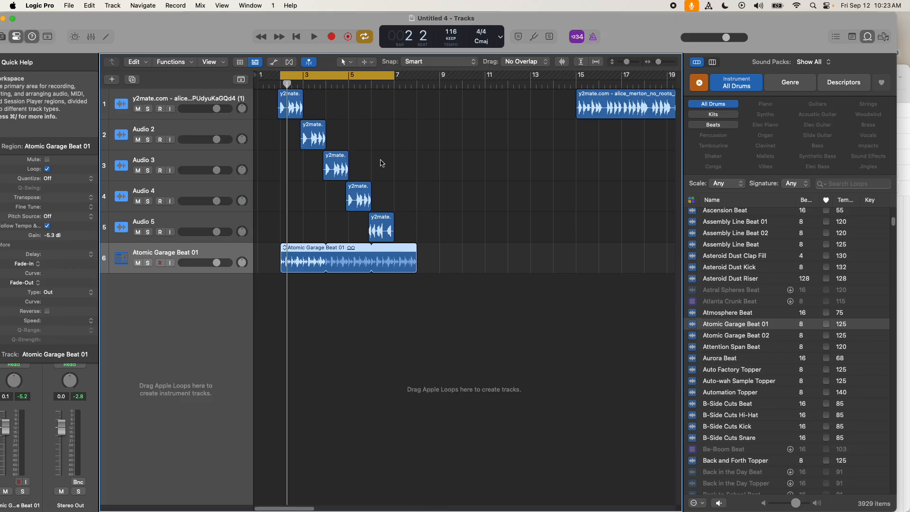
pyautogui.moveTo(398, 77); pyautogui.dragTo(417, 84)
pyautogui.press('space')
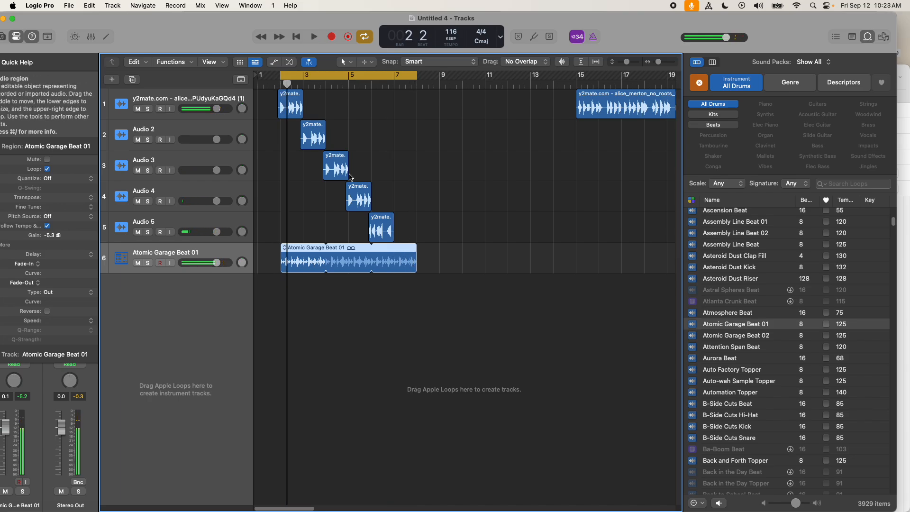
# Step: Collapse the region settings to uncover the channel strips' audio effect slots and look over the available plug-ins
pyautogui.moveTo(184, 22); pyautogui.dragTo(226, 19)
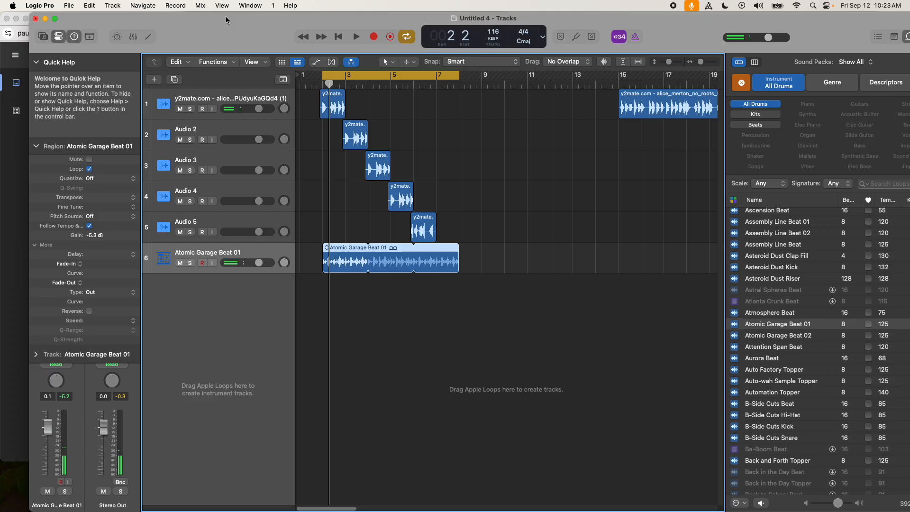
pyautogui.click(432, 228)
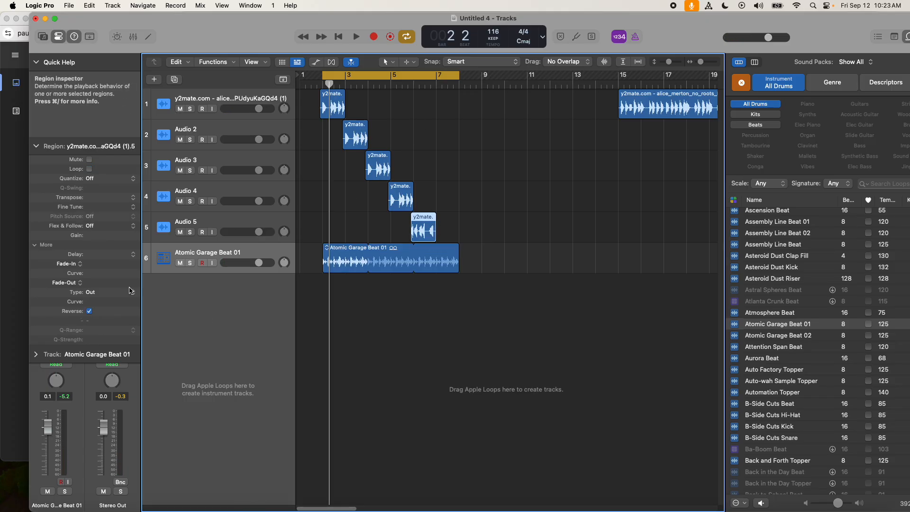
pyautogui.click(35, 145)
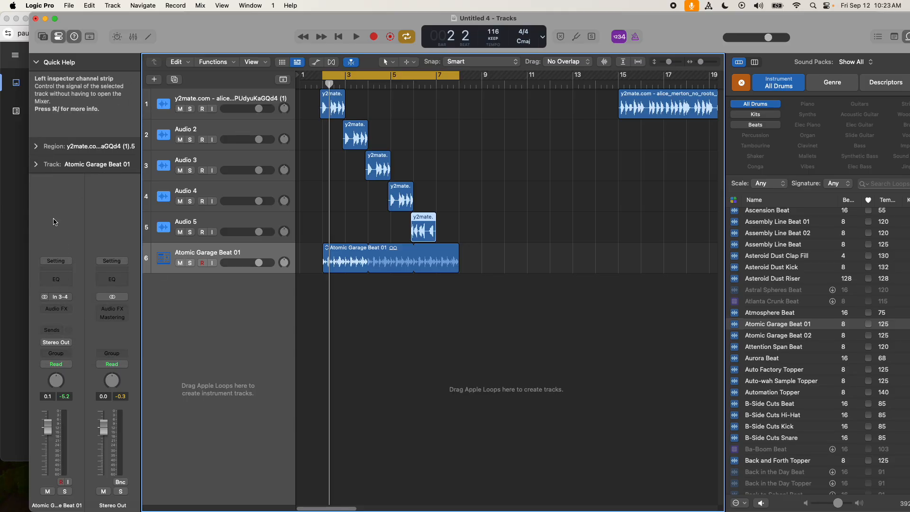
pyautogui.click(56, 309)
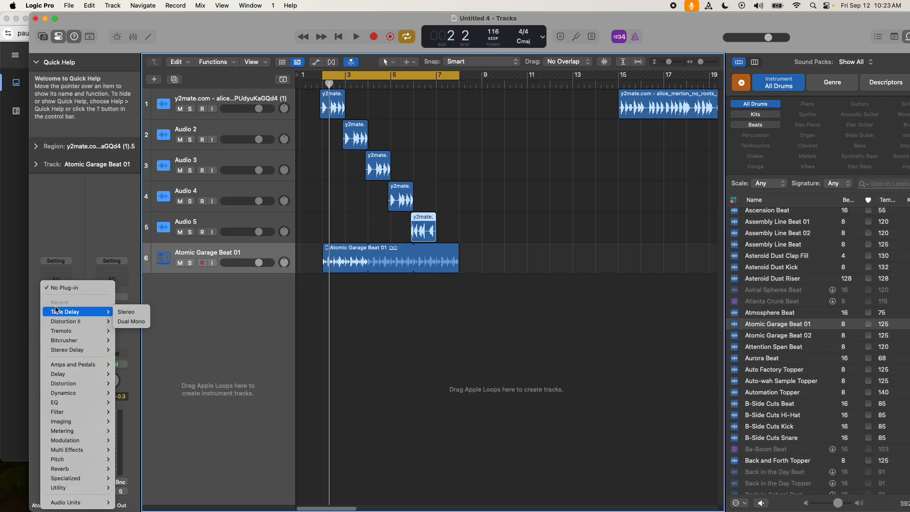
pyautogui.click(344, 146)
# Step: Insert a mono Tape Delay on track Audio 2 and load its 1/4 Note Flutter preset
pyautogui.click(355, 133)
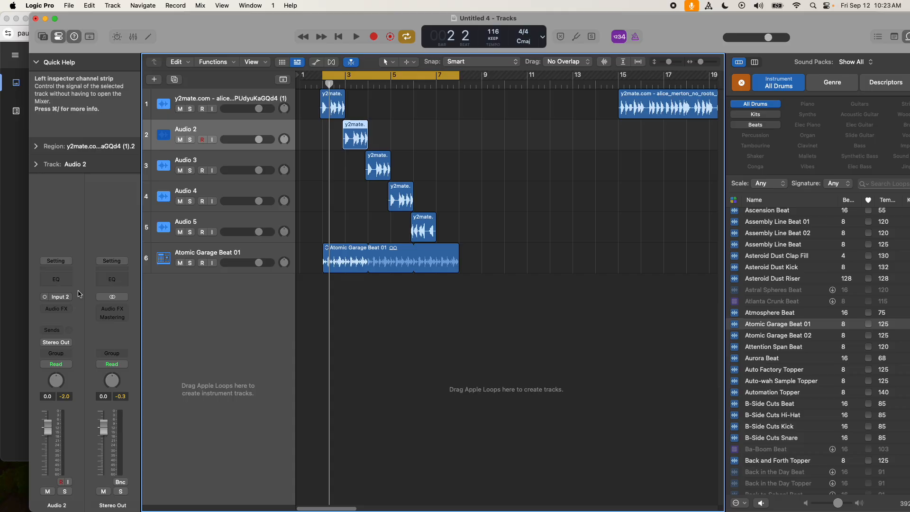
pyautogui.click(62, 313)
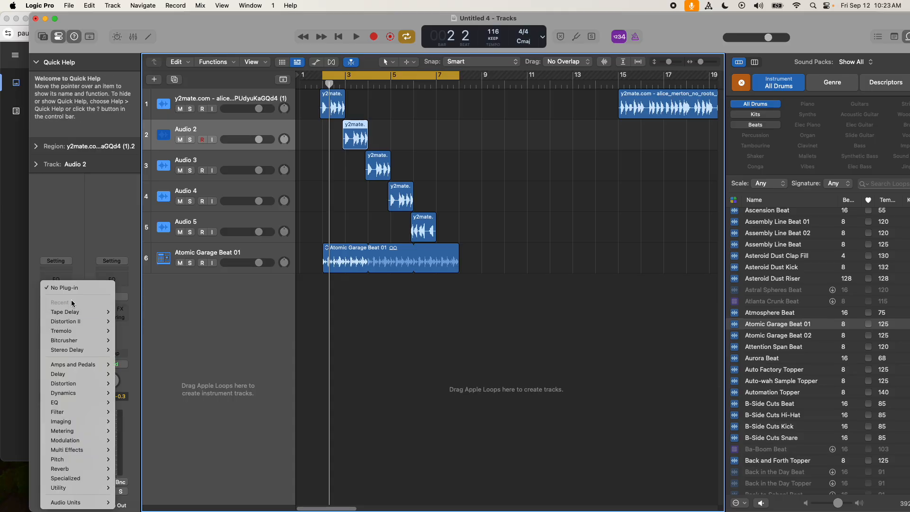
pyautogui.moveTo(84, 398)
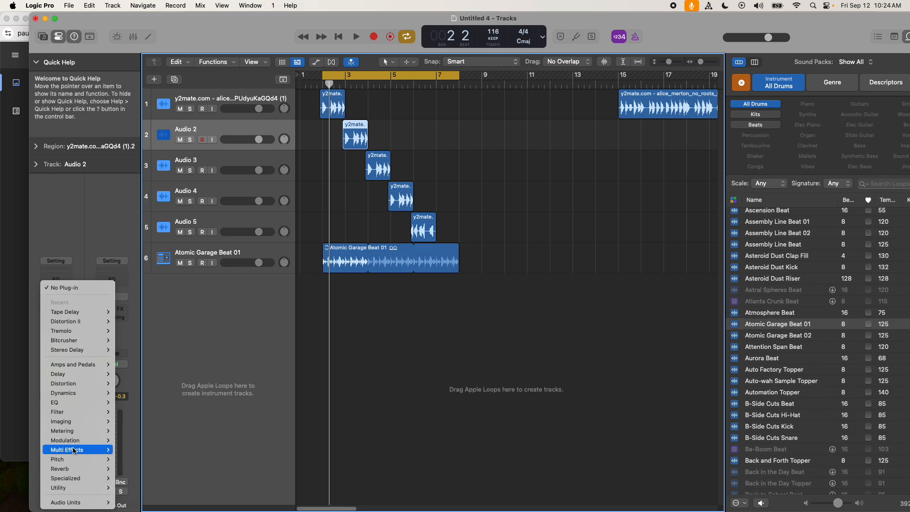
pyautogui.moveTo(74, 459)
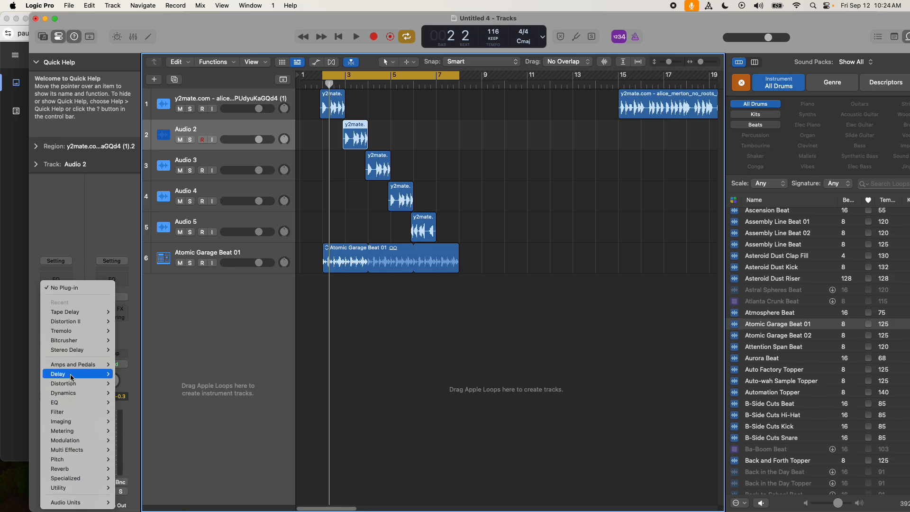
pyautogui.moveTo(72, 378)
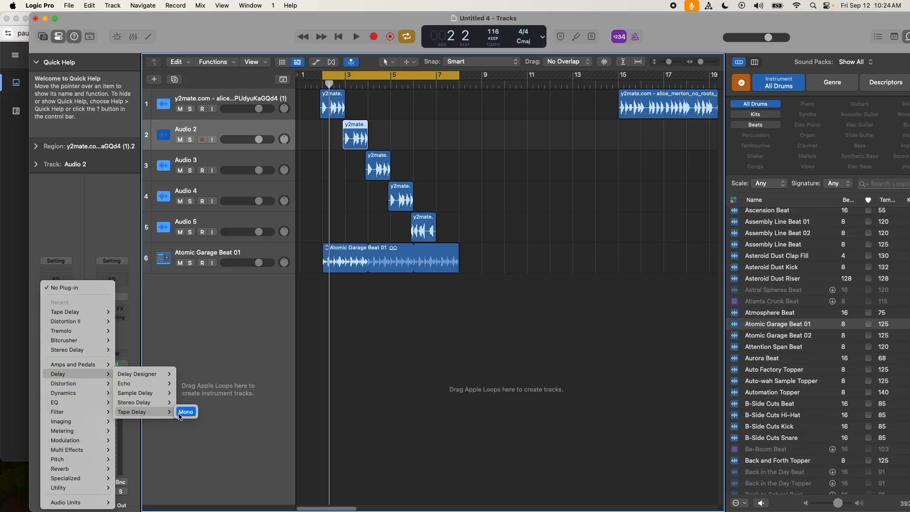
pyautogui.click(183, 412)
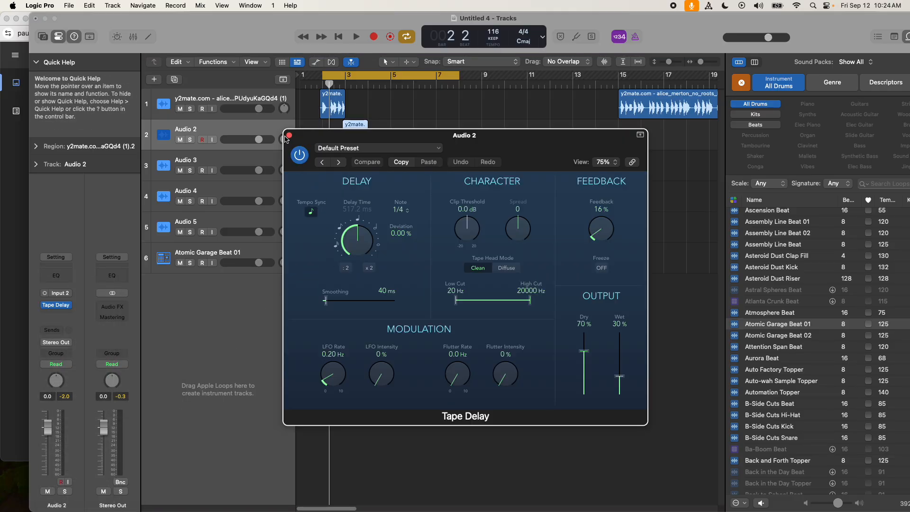
pyautogui.click(349, 148)
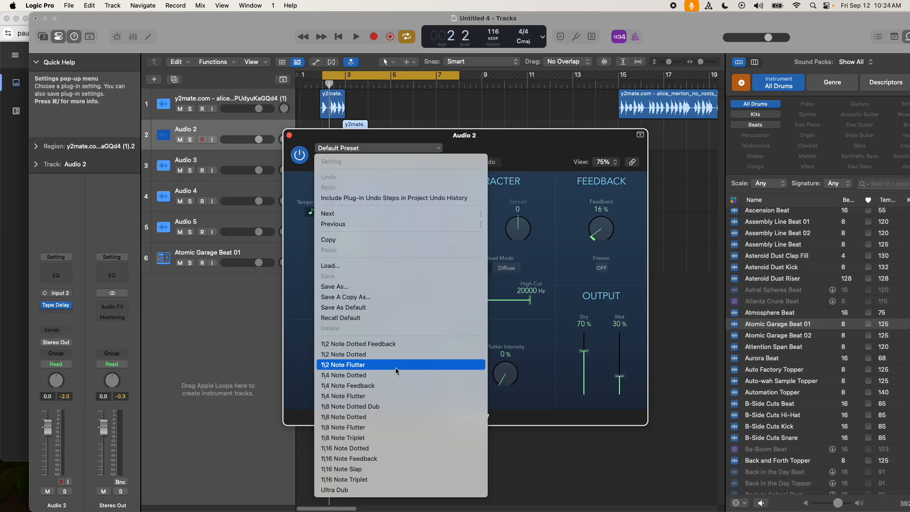
pyautogui.click(399, 397)
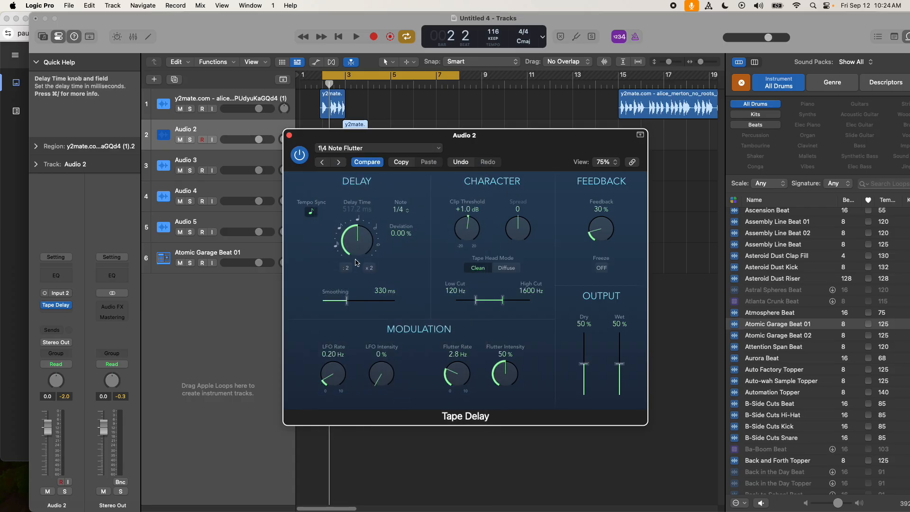
# Step: Close the Tape Delay window and play the delayed Audio 2 clip with the cycle range narrowed to bars 3 to 4
pyautogui.click(289, 135)
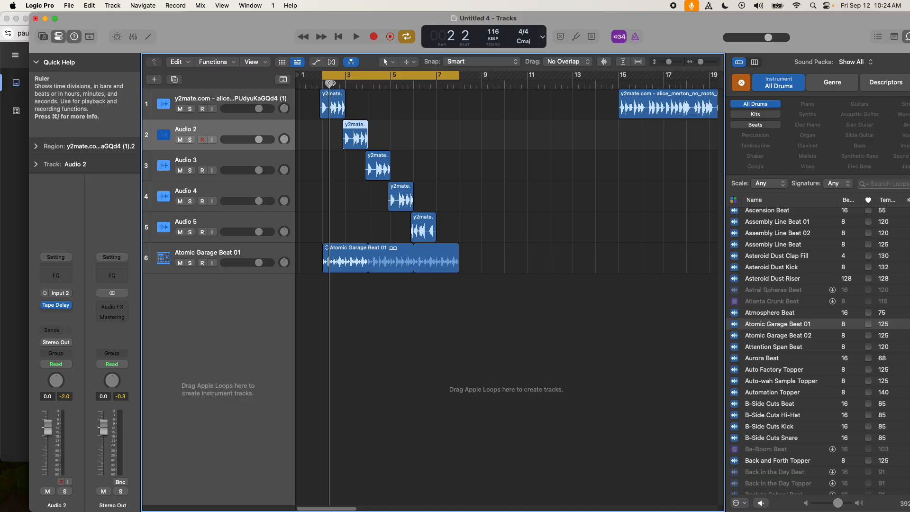
pyautogui.moveTo(323, 76); pyautogui.dragTo(345, 78)
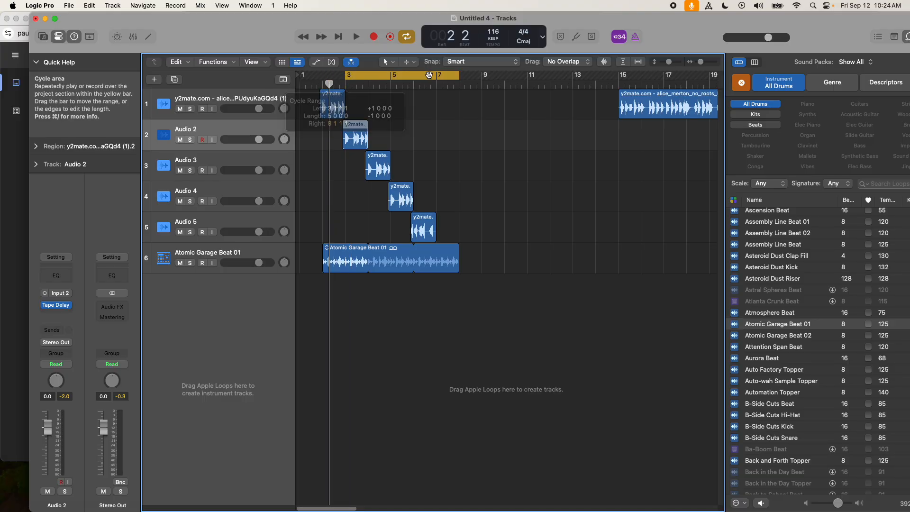
pyautogui.moveTo(459, 76); pyautogui.dragTo(368, 85)
pyautogui.press('space')
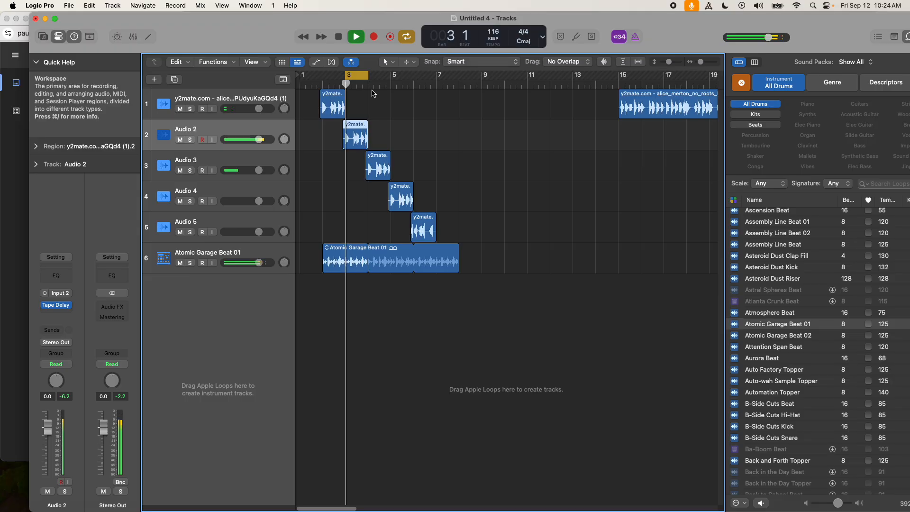
pyautogui.press('space')
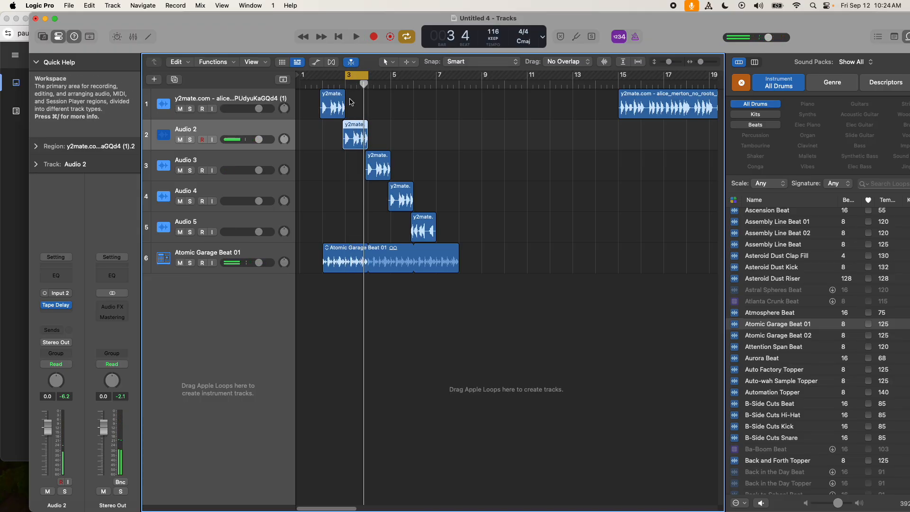
# Step: Extend the cycle range to bar 9 and add one Mic or Line audio track, placed below the drum track
pyautogui.moveTo(367, 73); pyautogui.dragTo(483, 88)
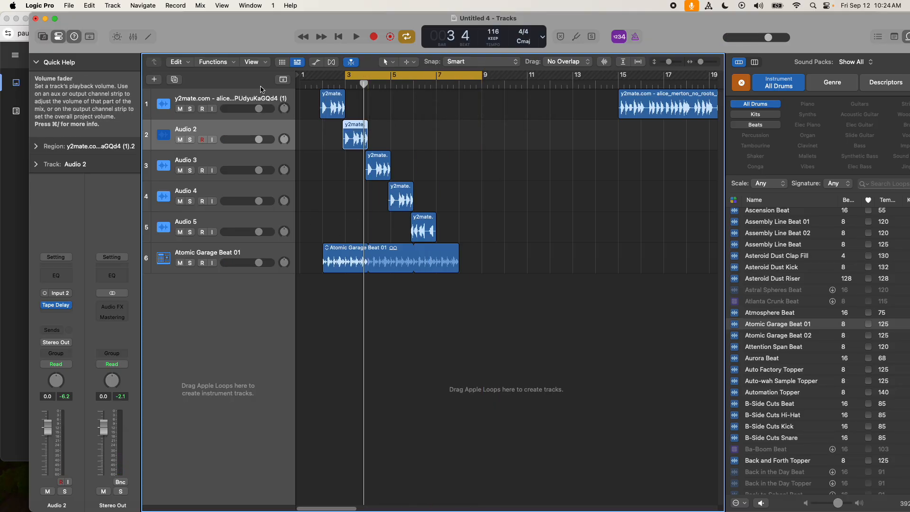
pyautogui.click(154, 81)
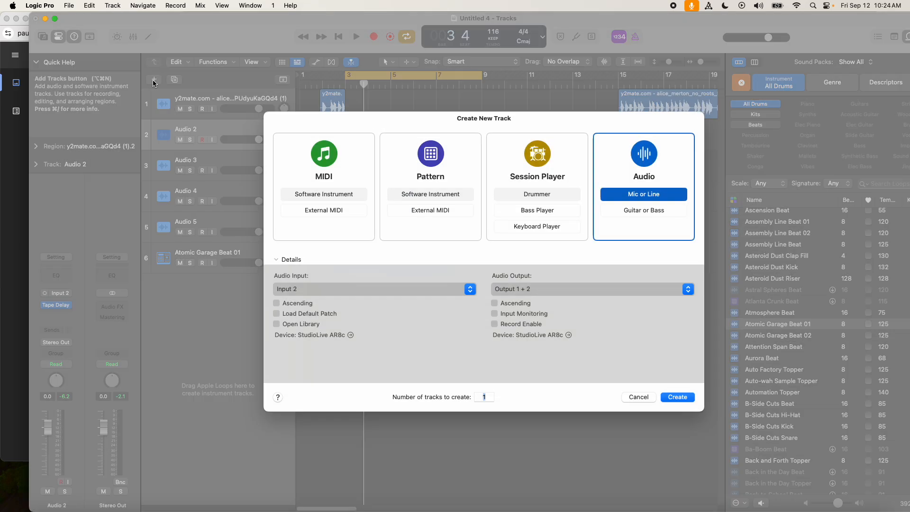
pyautogui.click(678, 399)
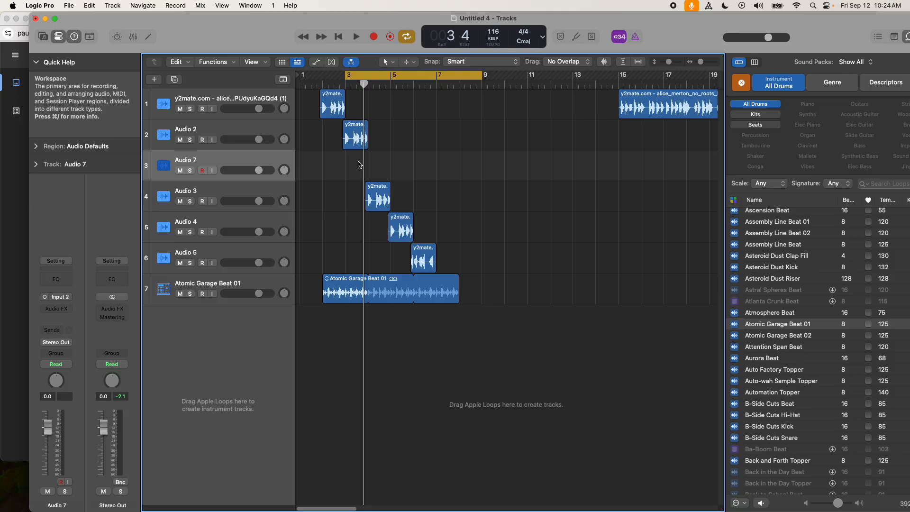
pyautogui.moveTo(262, 167); pyautogui.dragTo(251, 320)
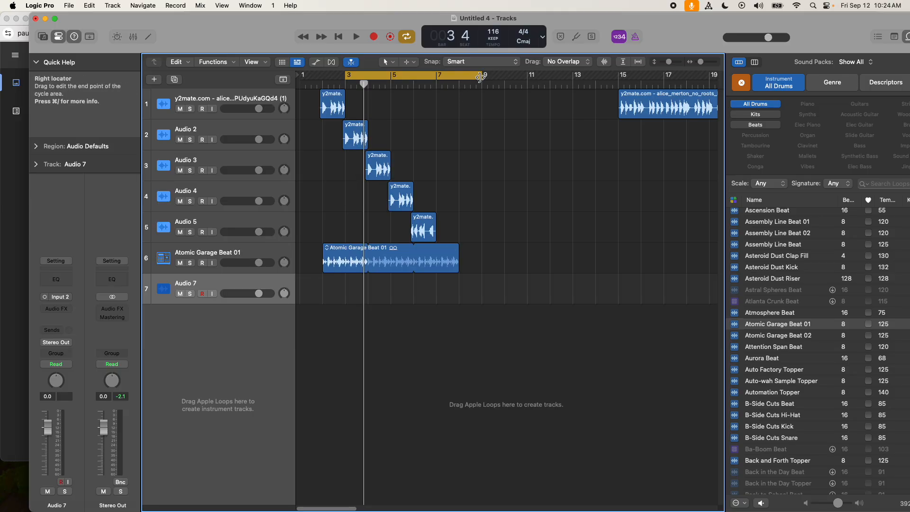
# Step: Copy the Audio 2 clip to track Audio 7 at bar 8, and extend the cycle range and drum loop to bar 11
pyautogui.moveTo(481, 75); pyautogui.dragTo(528, 75)
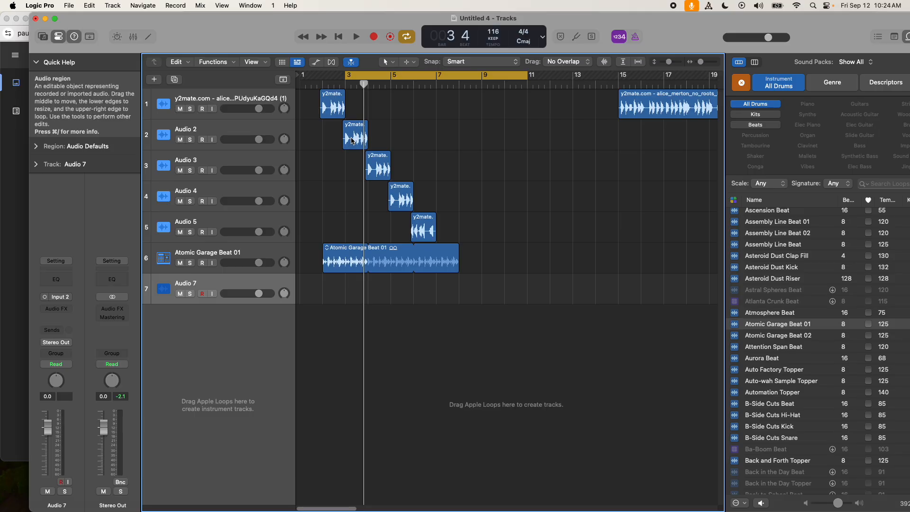
pyautogui.moveTo(351, 135); pyautogui.dragTo(471, 299)
pyautogui.moveTo(459, 247); pyautogui.dragTo(531, 257)
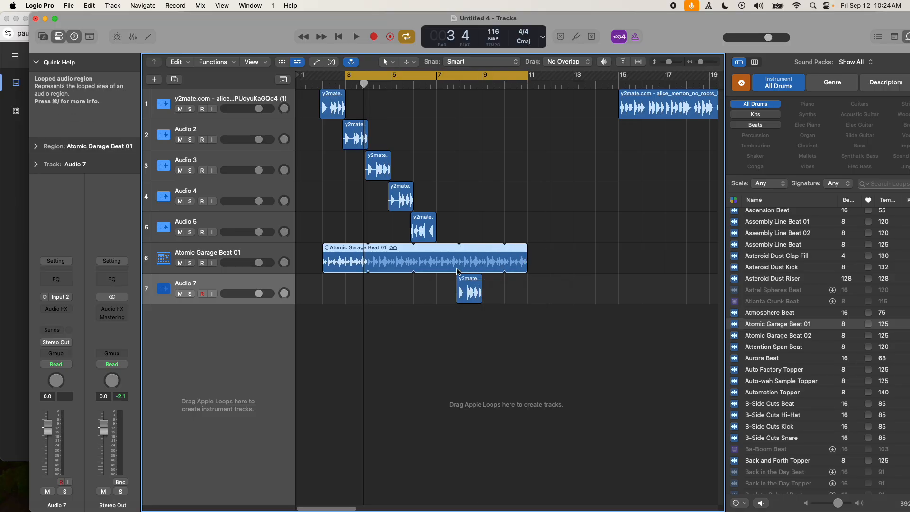
# Step: Insert a Tape Delay on track Audio 7 and load its 1/4 Note Flutter preset
pyautogui.click(219, 285)
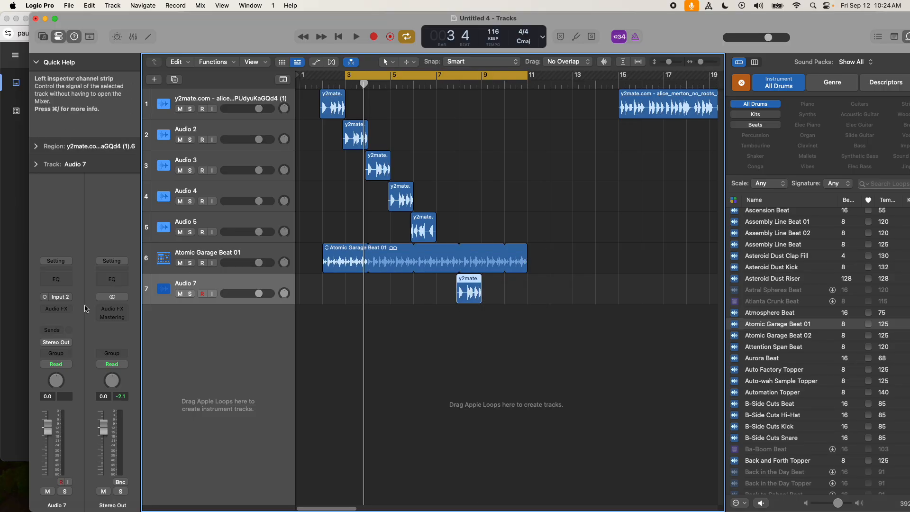
pyautogui.click(222, 163)
pyautogui.click(221, 132)
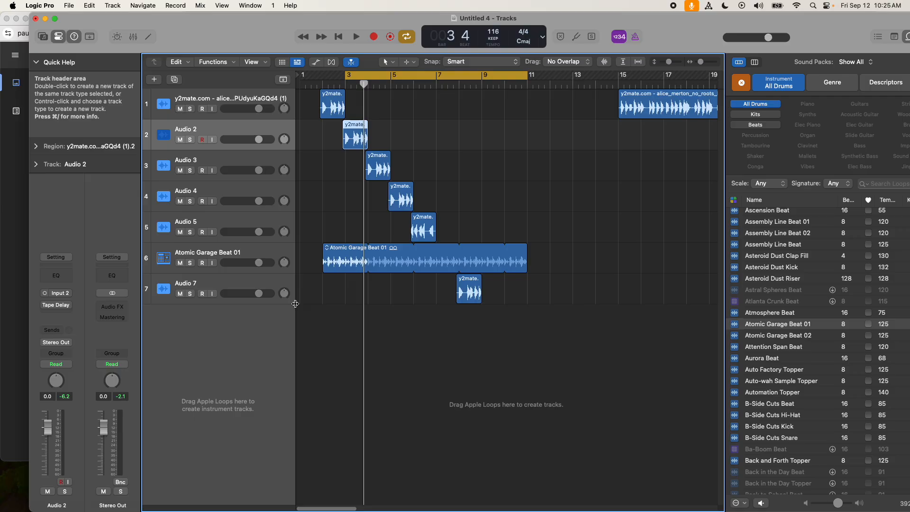
pyautogui.click(237, 285)
pyautogui.click(59, 309)
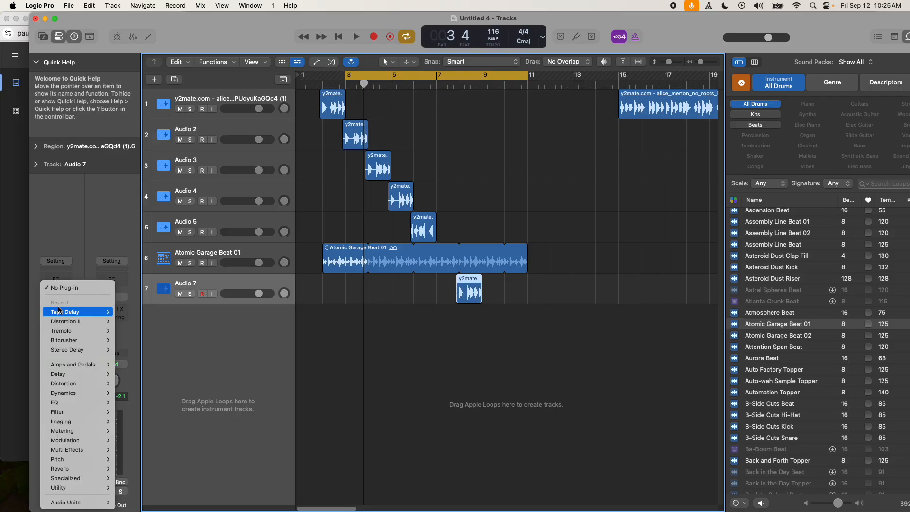
pyautogui.click(123, 313)
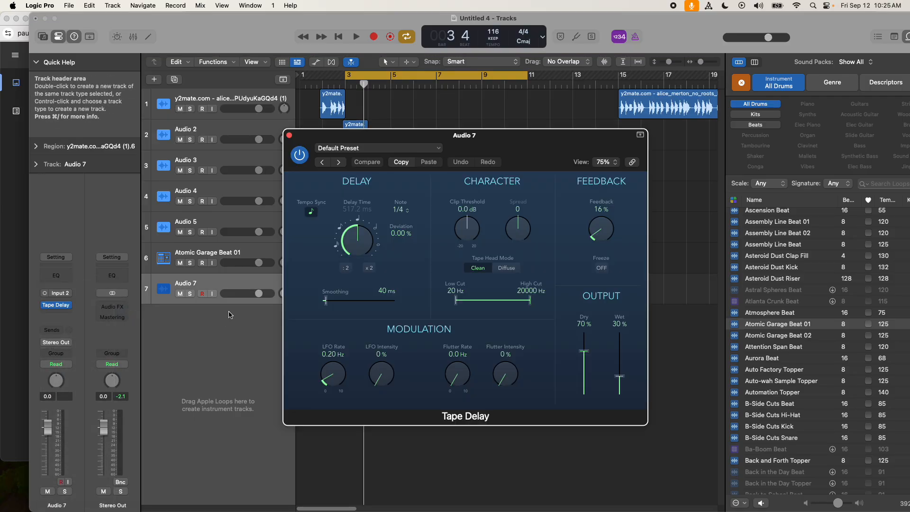
pyautogui.click(368, 150)
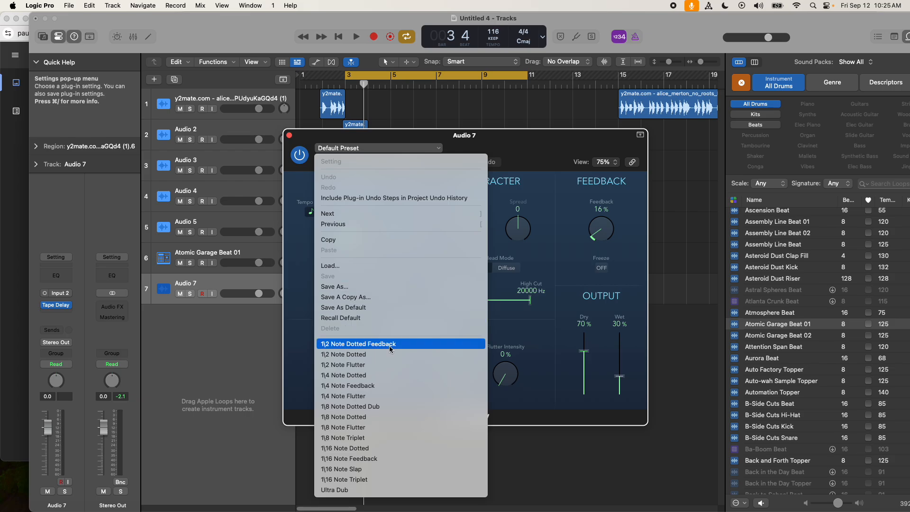
pyautogui.click(385, 395)
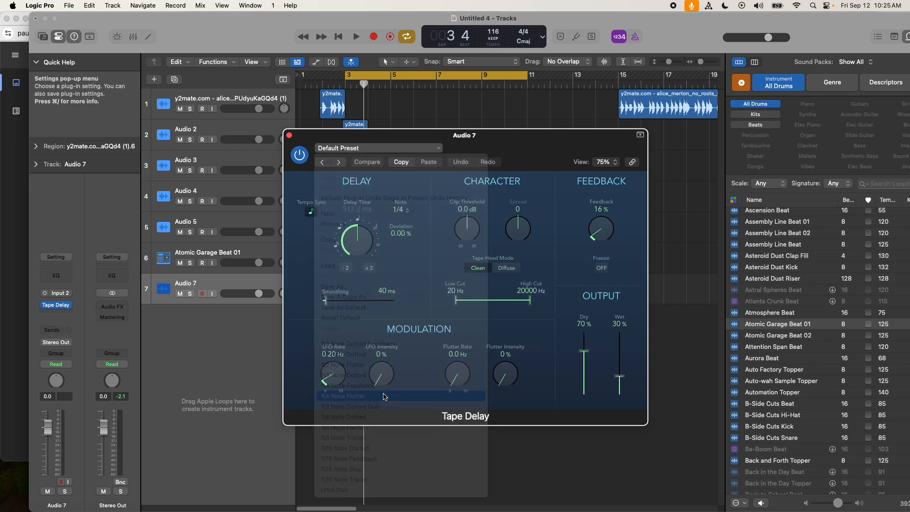
pyautogui.press('super+w')
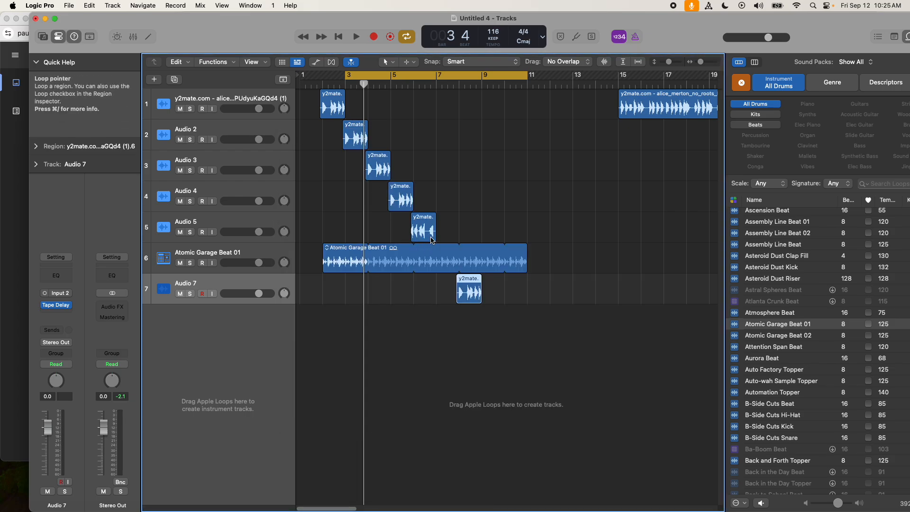
# Step: Move the Audio 7 clip to bar 7 and play the arrangement with the cycle range starting at bar 2
pyautogui.moveTo(345, 77); pyautogui.dragTo(323, 76)
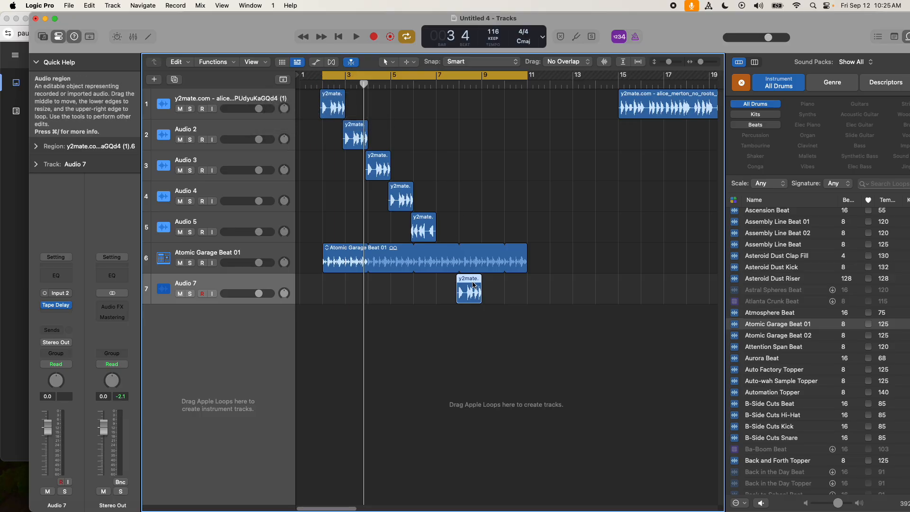
pyautogui.moveTo(469, 280); pyautogui.dragTo(446, 280)
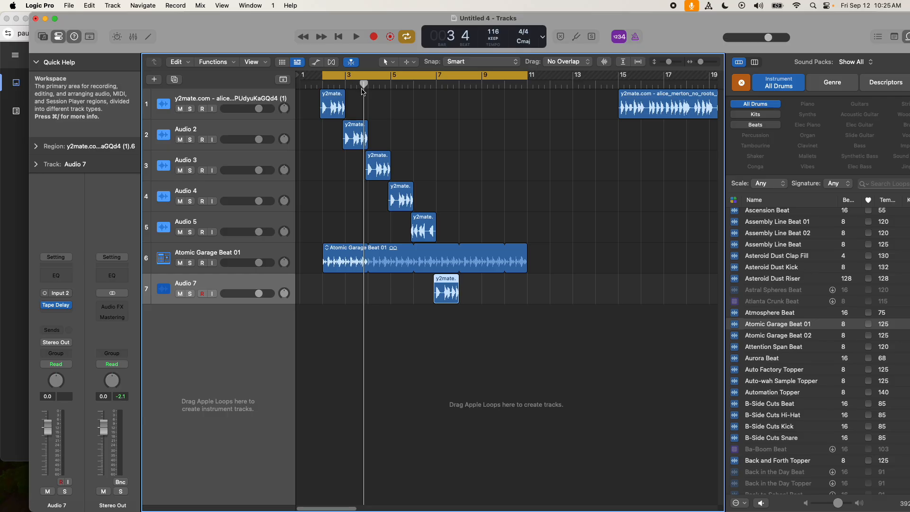
pyautogui.press('space')
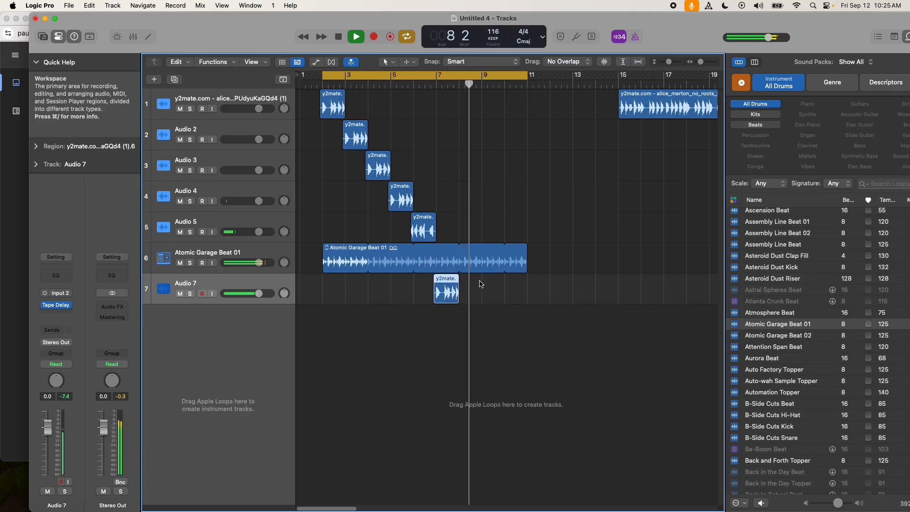
pyautogui.press('space')
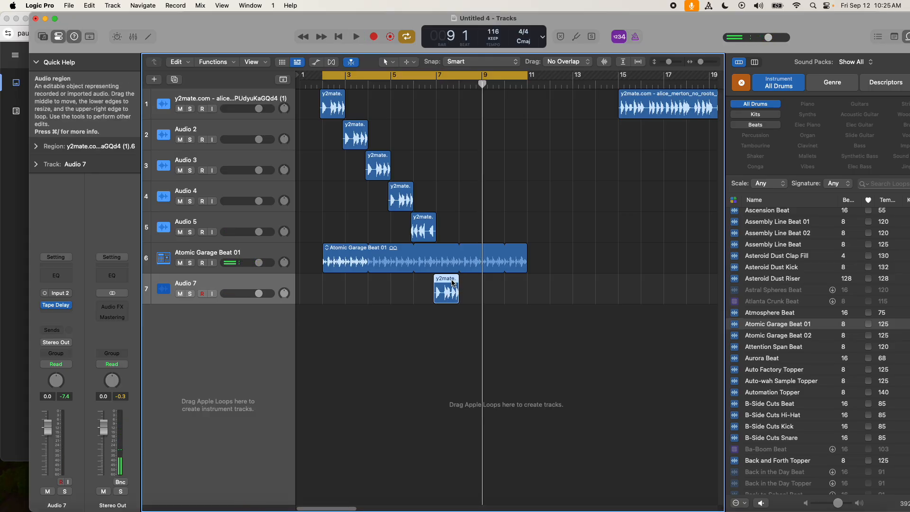
pyautogui.moveTo(452, 283)
pyautogui.mouseDown()
pyautogui.moveTo(479, 285)
pyautogui.moveTo(454, 283)
pyautogui.mouseUp()
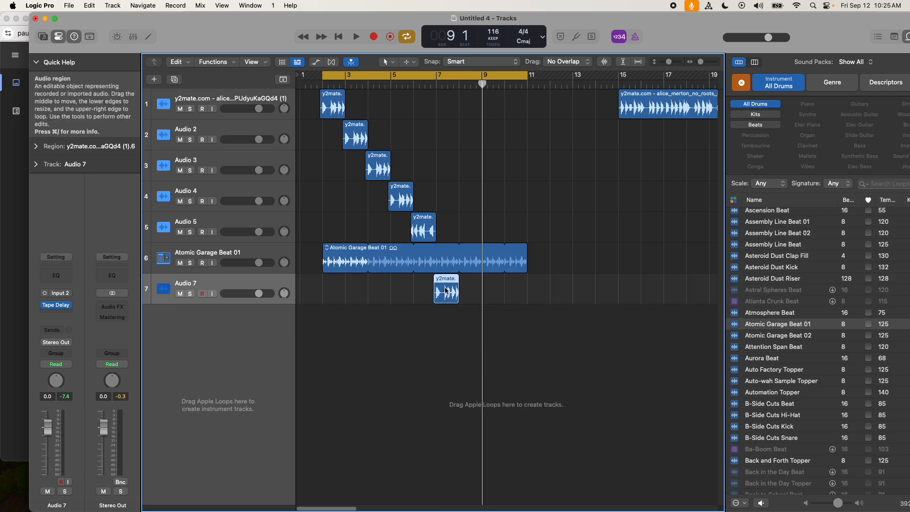
# Step: Copy the Audio 7 clip to bar 11 on the same track, and extend the drum loop and cycle range to bar 13
pyautogui.moveTo(446, 290); pyautogui.dragTo(542, 299)
pyautogui.moveTo(527, 248); pyautogui.dragTo(572, 251)
pyautogui.moveTo(527, 75); pyautogui.dragTo(571, 75)
# Step: Play the extended arrangement through the second Audio 7 clip up to bar 13, and deselect the drum region
pyautogui.press('space')
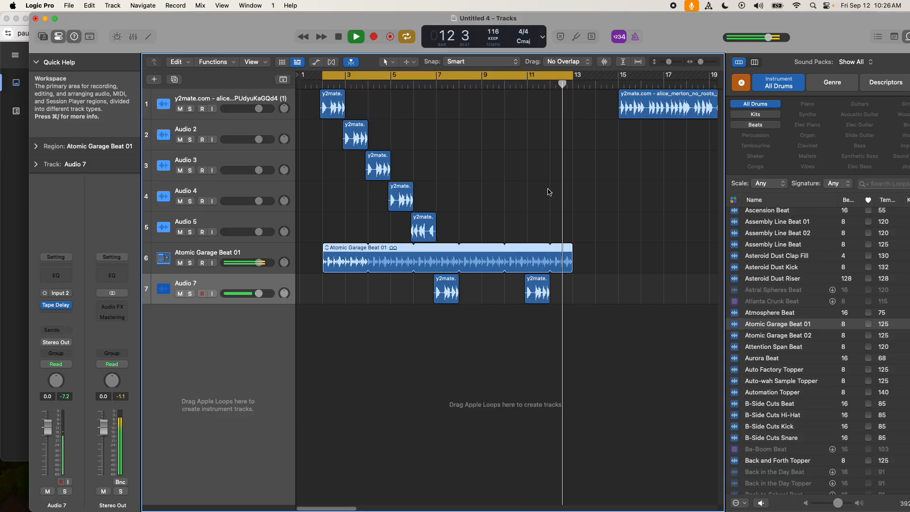
pyautogui.press('space')
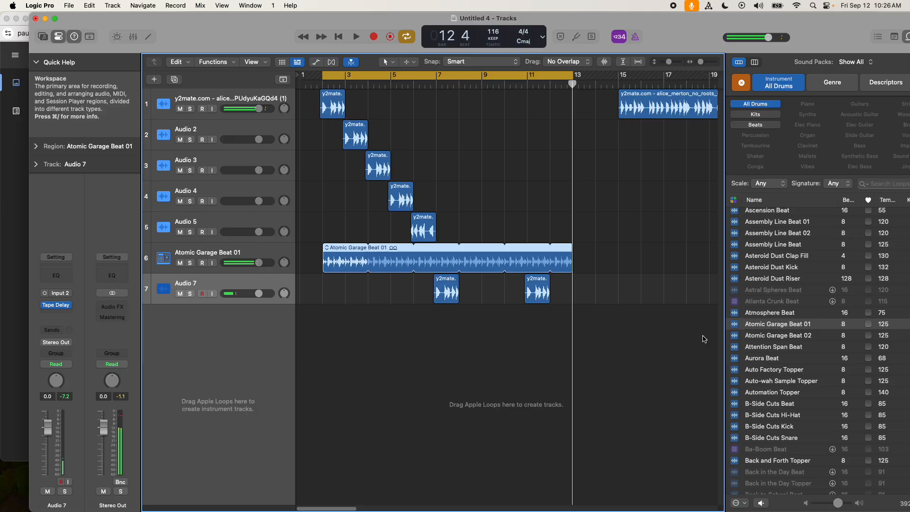
pyautogui.click(568, 355)
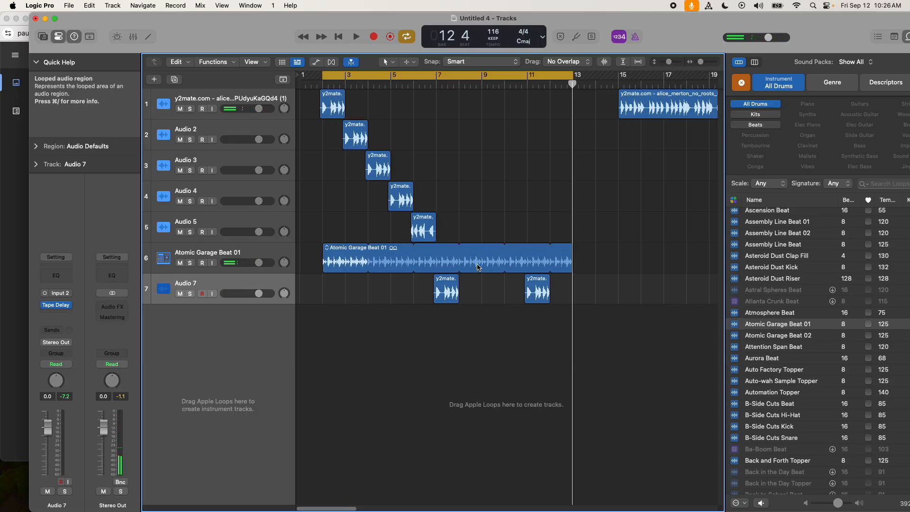